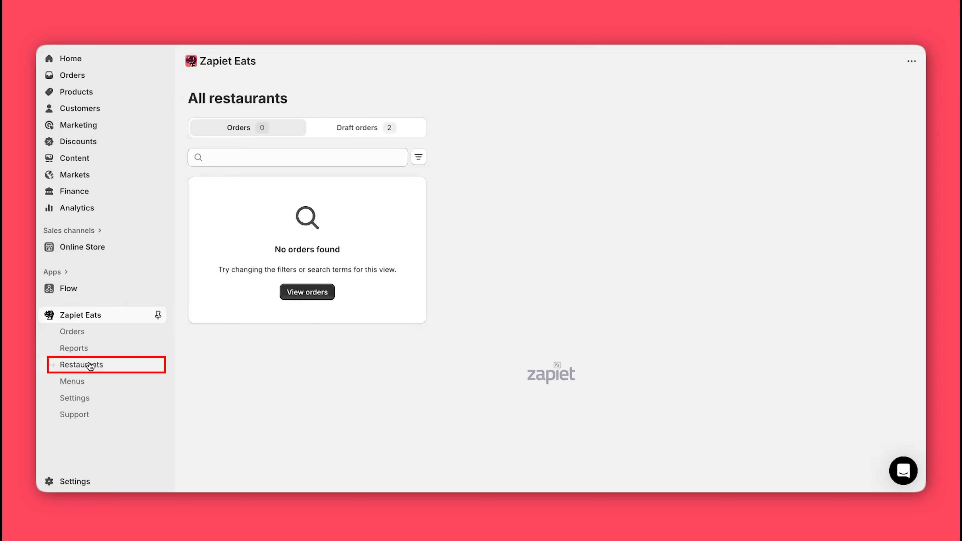
Step: Start a new restaurant named Soba & Sushi
{"action": "left_click", "coordinate": [90, 365]}
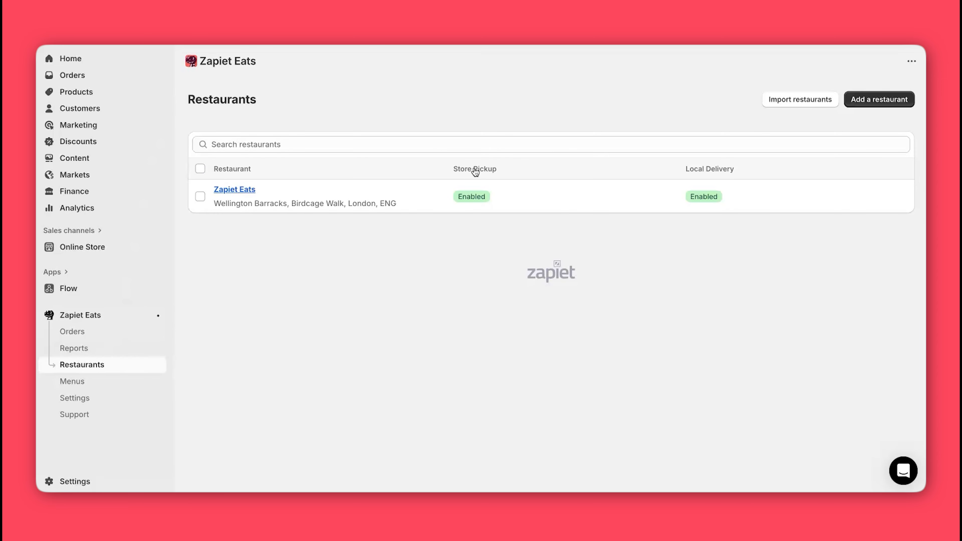
{"action": "left_click", "coordinate": [861, 101]}
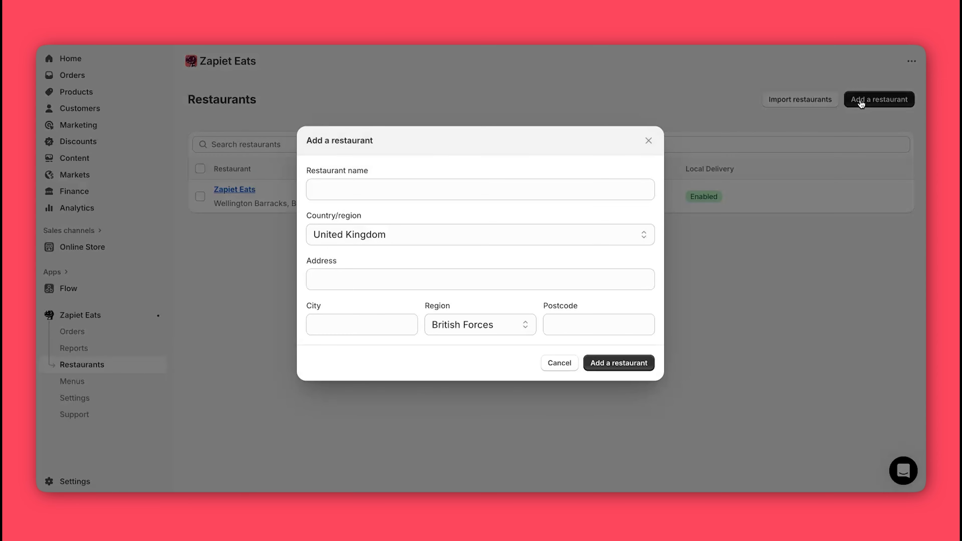
{"action": "left_click", "coordinate": [434, 191]}
{"action": "type", "text": "Soba & Sushi"}
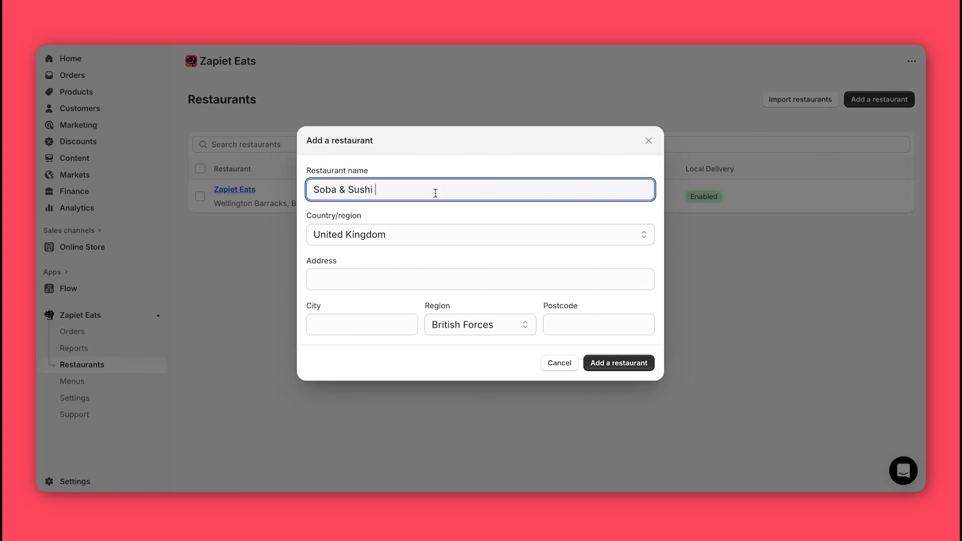
{"action": "left_click", "coordinate": [449, 246]}
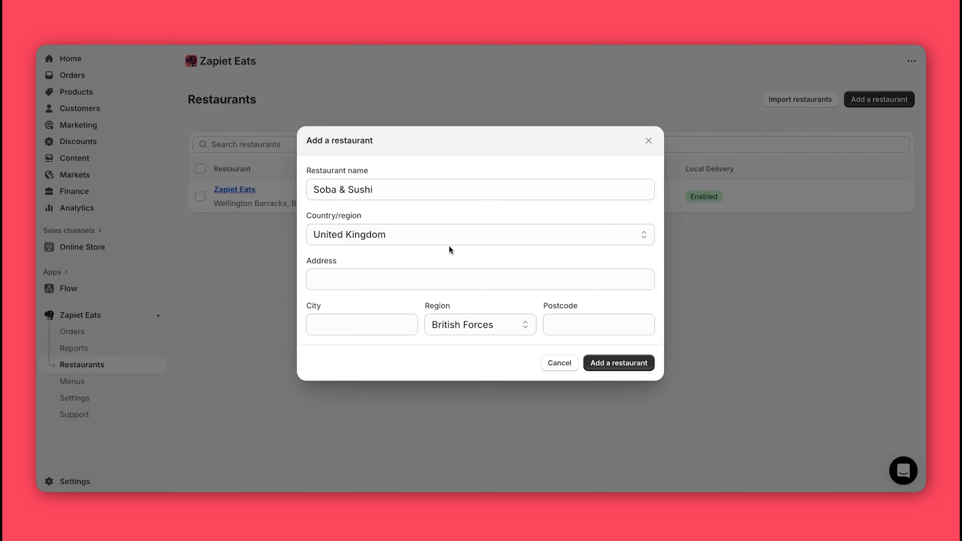
{"action": "left_click", "coordinate": [440, 234]}
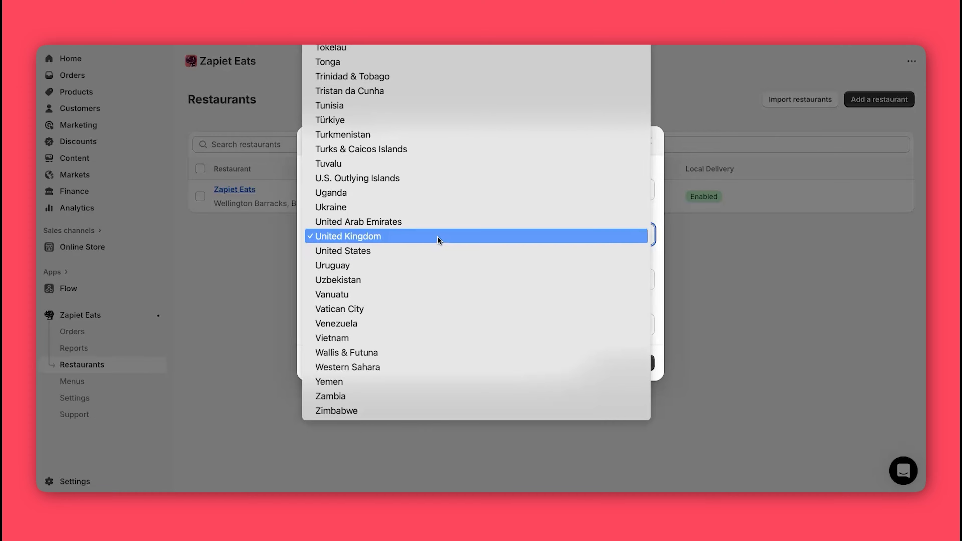
{"action": "left_click", "coordinate": [437, 236]}
{"action": "left_click", "coordinate": [333, 282]}
{"action": "left_click", "coordinate": [319, 326]}
{"action": "type", "text": "London"}
{"action": "left_click", "coordinate": [431, 333]}
{"action": "left_click", "coordinate": [447, 340]}
{"action": "left_click", "coordinate": [562, 323]}
{"action": "type", "text": "SW7 1DL"}
{"action": "left_click", "coordinate": [522, 357]}
{"action": "left_click", "coordinate": [615, 364]}
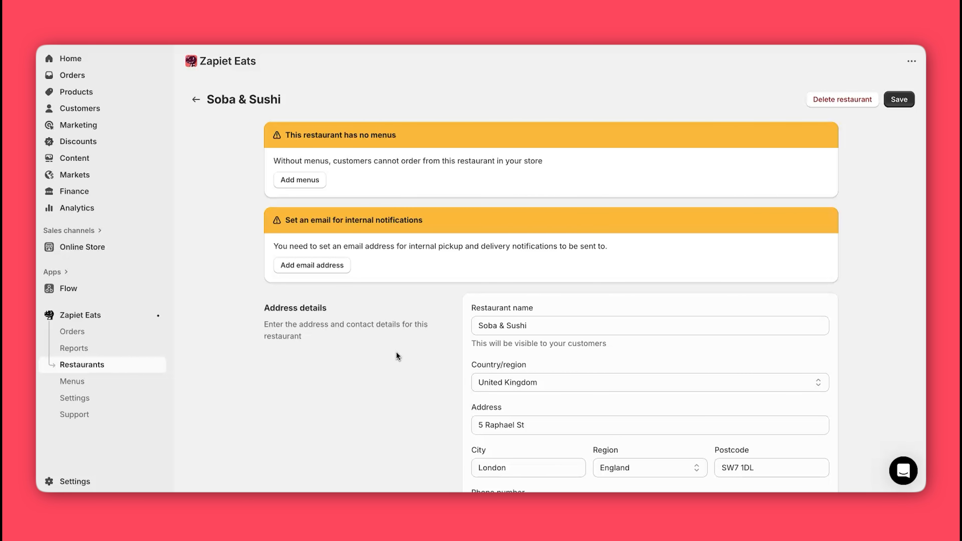
Step: Enable Store pickup for Soba & Sushi and bring up its pickup settings
{"action": "scroll", "coordinate": [397, 355], "scroll_direction": "down", "scroll_amount": 4}
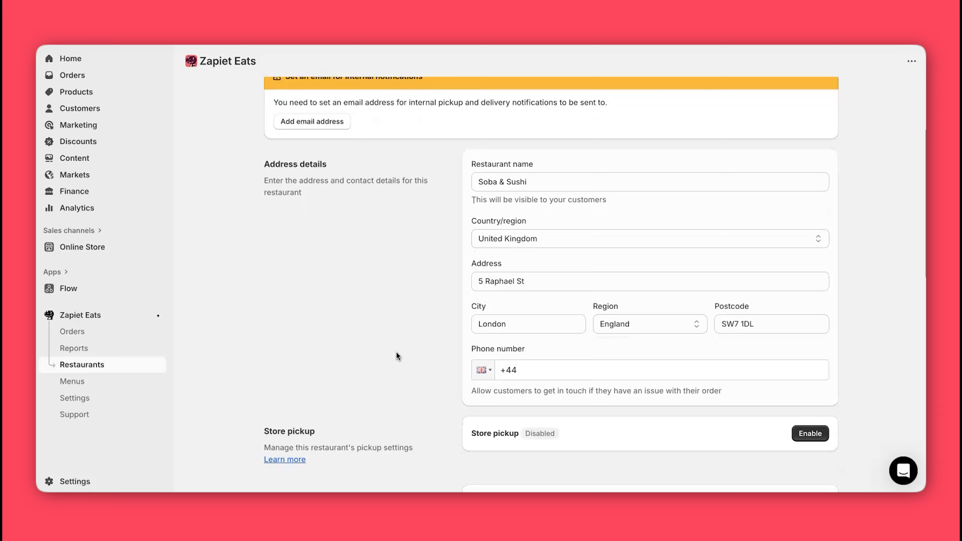
{"action": "scroll", "coordinate": [396, 355], "scroll_direction": "down", "scroll_amount": 2}
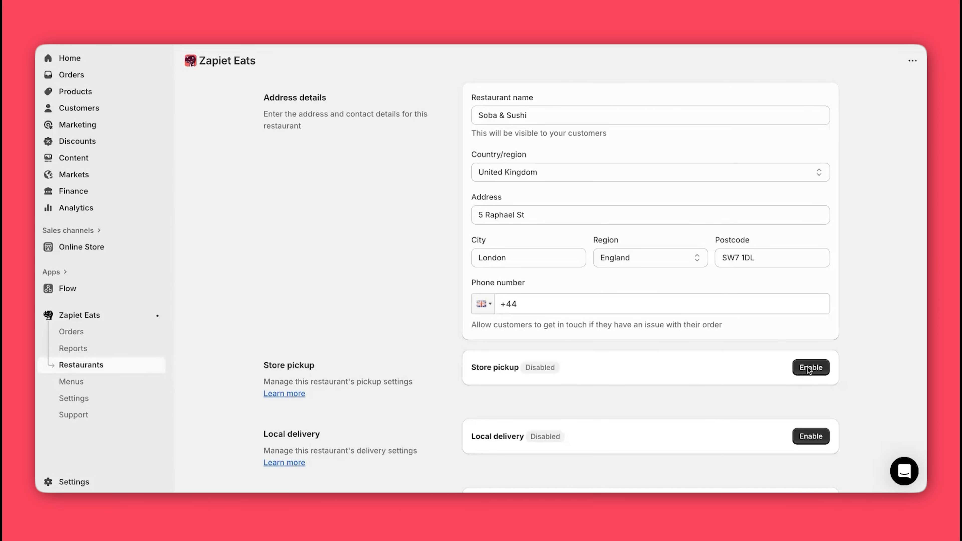
{"action": "left_click", "coordinate": [816, 372]}
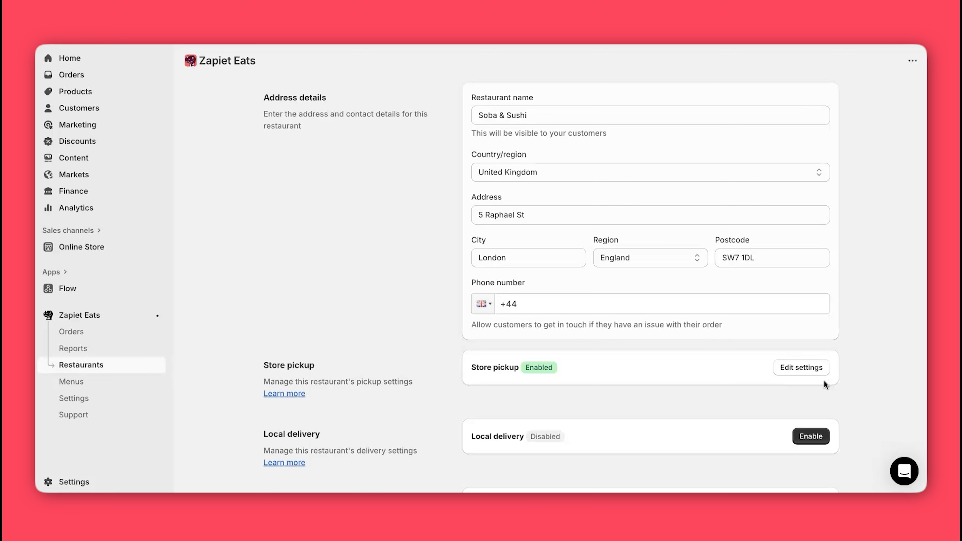
{"action": "left_click", "coordinate": [815, 370]}
Step: Set the pickup minimum order value to £10
{"action": "scroll", "coordinate": [879, 304], "scroll_direction": "down", "scroll_amount": 7}
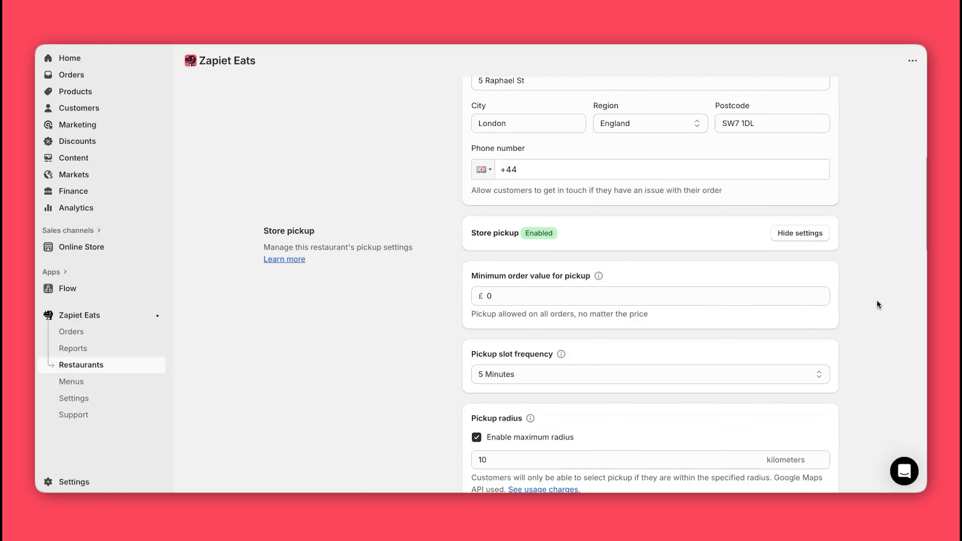
{"action": "scroll", "coordinate": [878, 304], "scroll_direction": "down", "scroll_amount": 1}
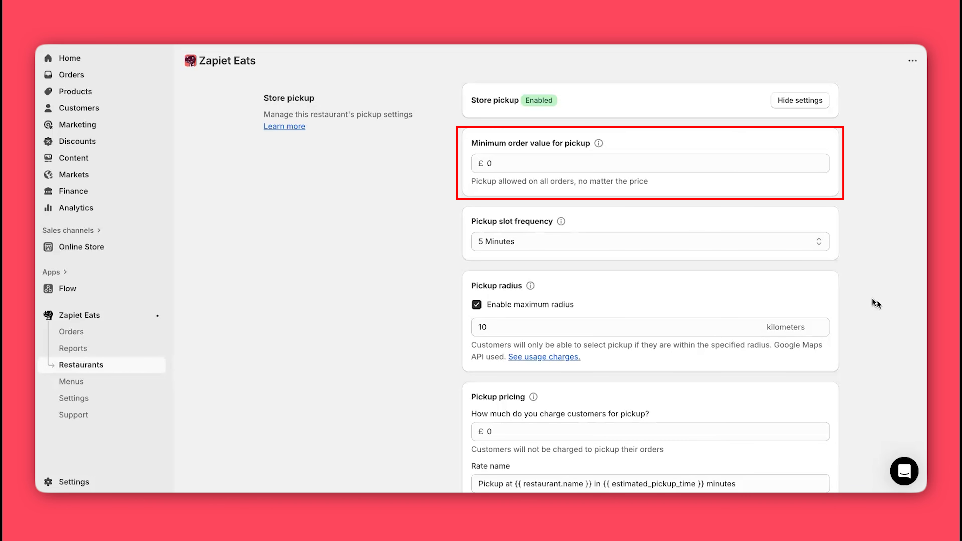
{"action": "left_click", "coordinate": [498, 165]}
{"action": "key", "text": "BackSpace"}
{"action": "type", "text": "10"}
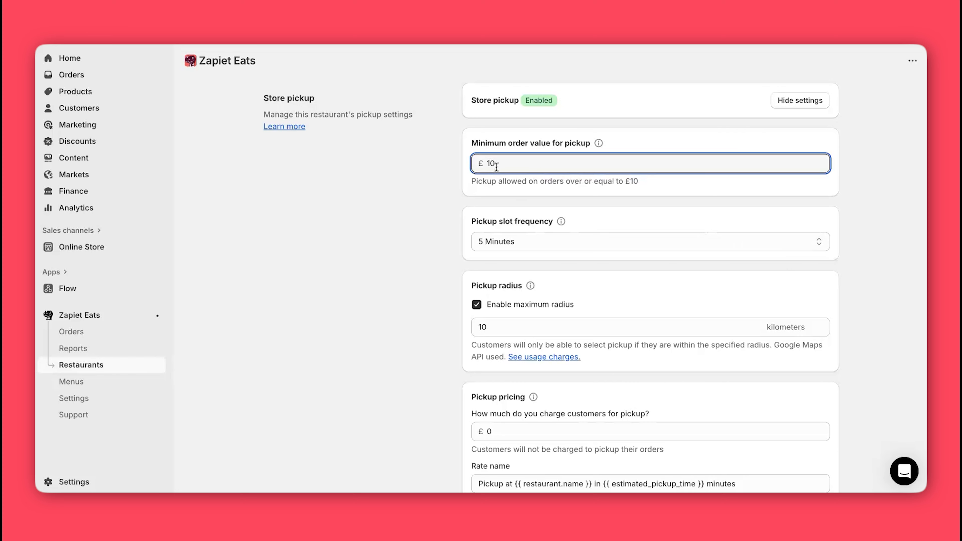
{"action": "left_click", "coordinate": [440, 189]}
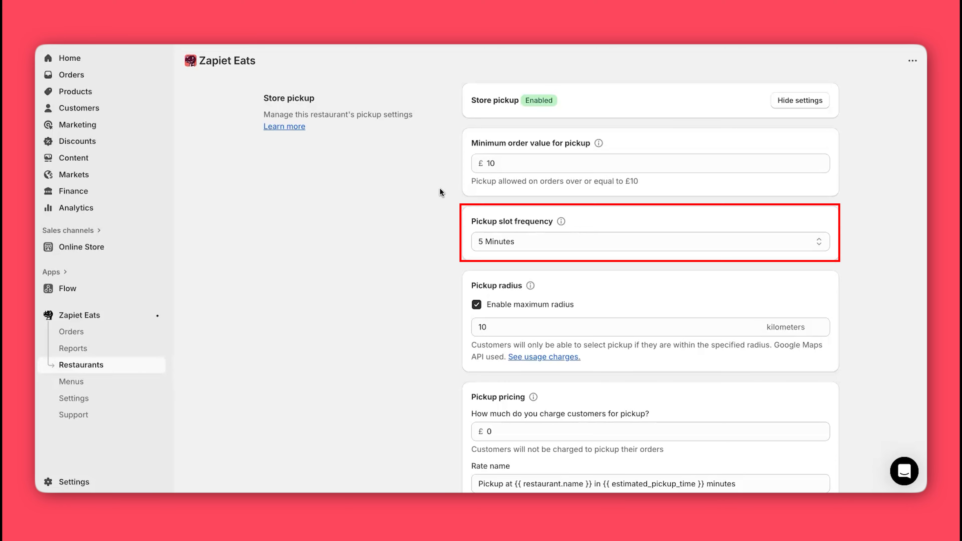
Step: Offer pickup slots every 15 minutes and raise the maximum pickup radius to 25 km
{"action": "left_click", "coordinate": [549, 239]}
{"action": "left_click", "coordinate": [536, 267]}
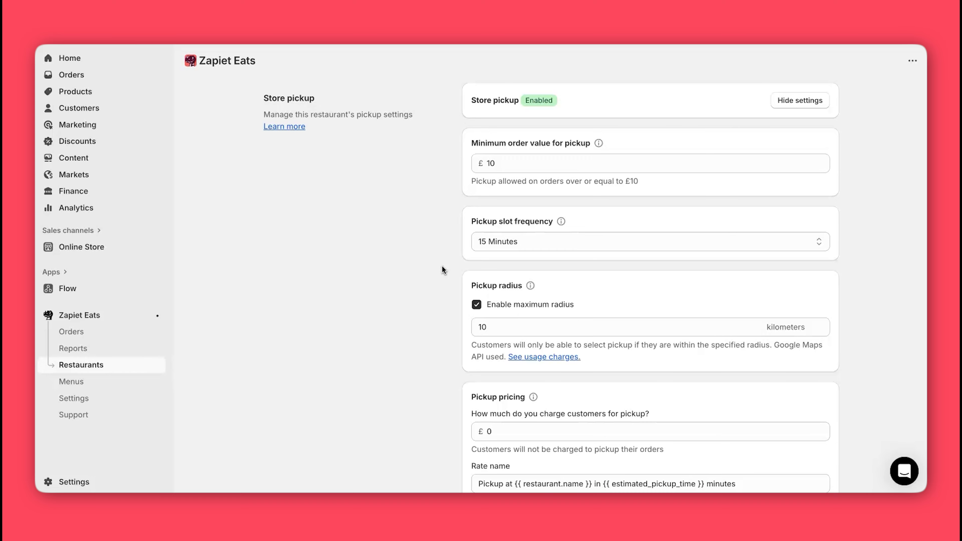
{"action": "left_click", "coordinate": [491, 326]}
{"action": "key", "text": "BackSpace"}
{"action": "key", "text": "BackSpace"}
{"action": "type", "text": "2"}
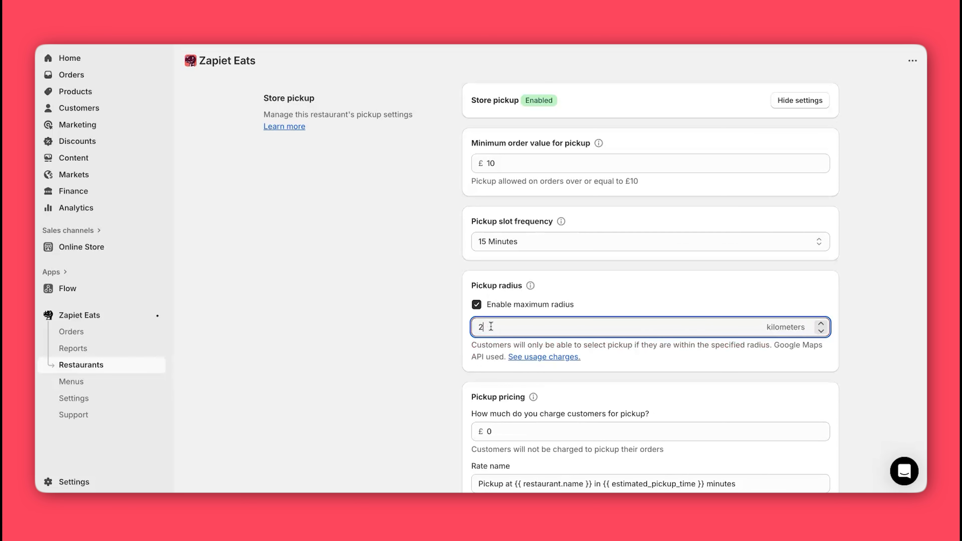
{"action": "type", "text": "5"}
{"action": "left_click", "coordinate": [442, 334]}
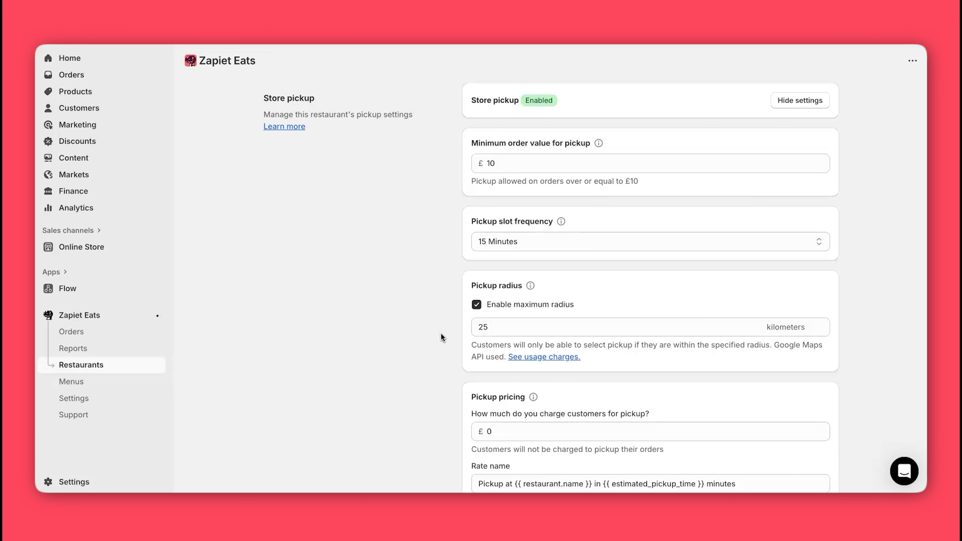
Step: Charge £10 for pickup
{"action": "scroll", "coordinate": [440, 333], "scroll_direction": "down", "scroll_amount": 1}
{"action": "left_click", "coordinate": [492, 402]}
{"action": "type", "text": "10"}
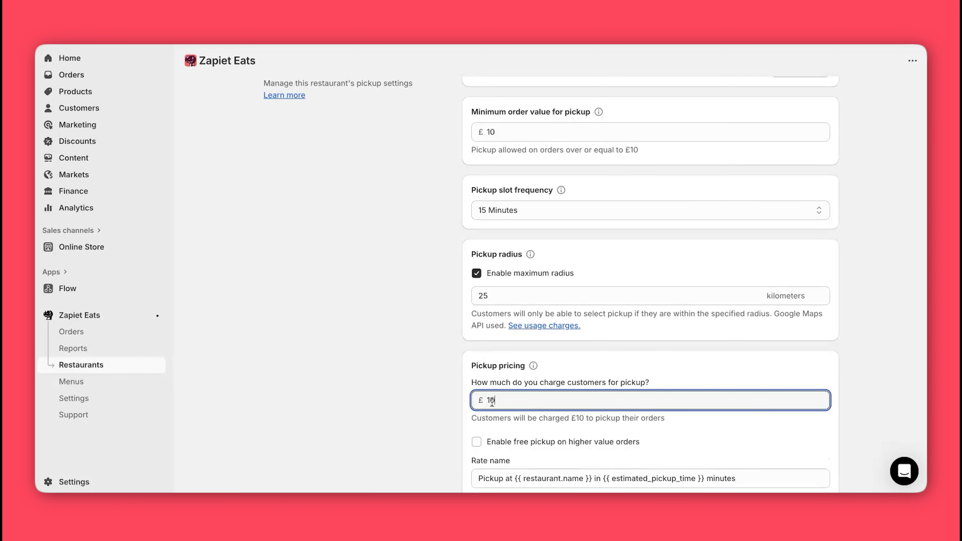
{"action": "left_click", "coordinate": [399, 417]}
Step: Tag pickup orders with pickup date, time, day of week and the custom tag 'Soaba & Sushi'
{"action": "scroll", "coordinate": [399, 418], "scroll_direction": "down", "scroll_amount": 1}
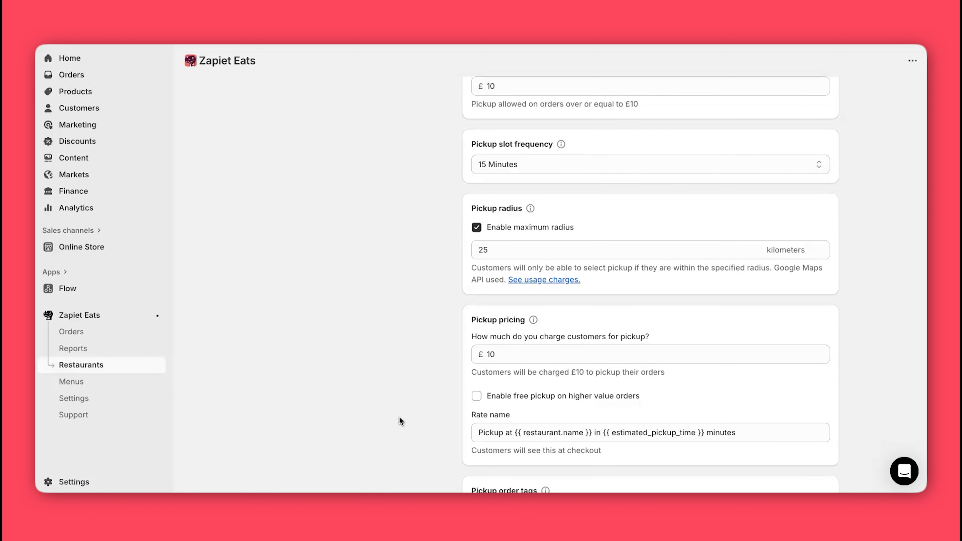
{"action": "scroll", "coordinate": [399, 417], "scroll_direction": "down", "scroll_amount": 3}
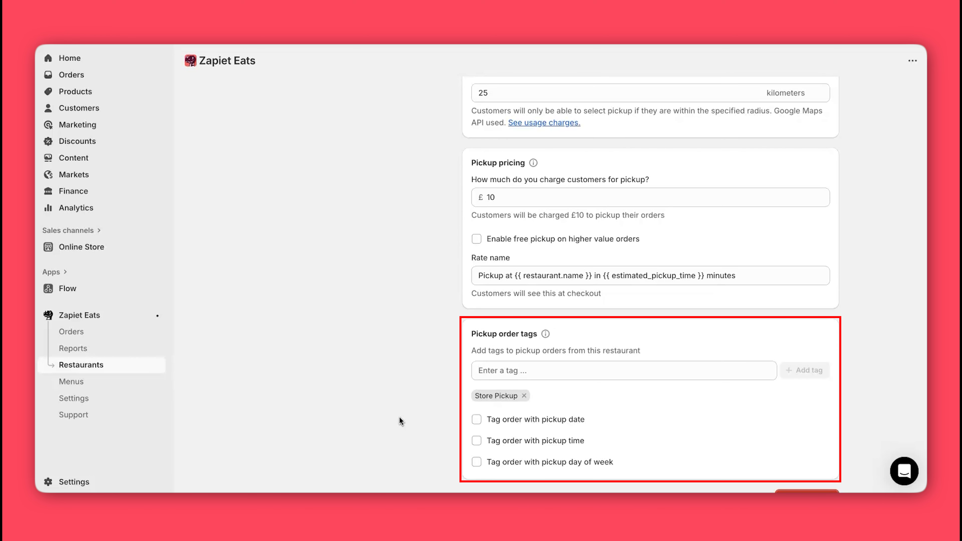
{"action": "left_click", "coordinate": [477, 423]}
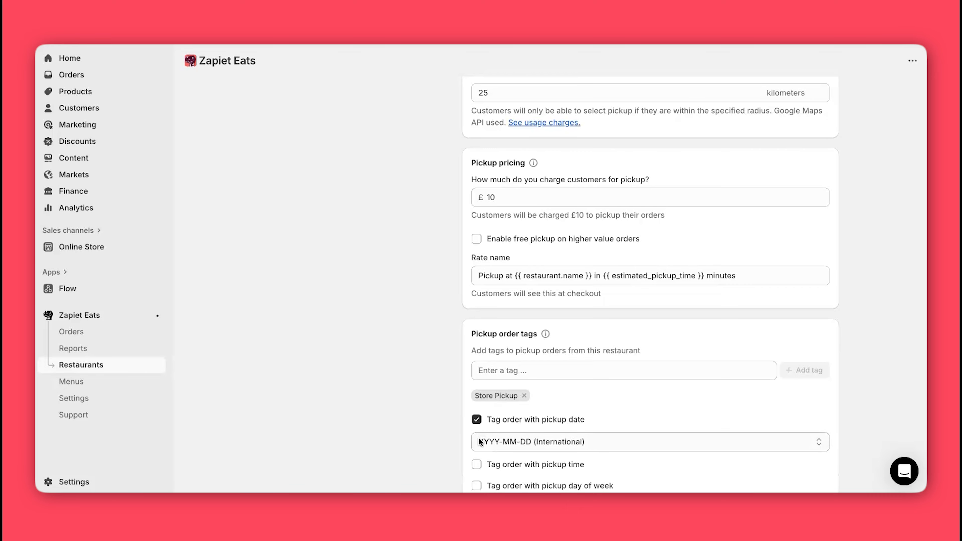
{"action": "scroll", "coordinate": [479, 438], "scroll_direction": "down", "scroll_amount": 2}
{"action": "left_click", "coordinate": [477, 364]}
{"action": "left_click", "coordinate": [477, 409]}
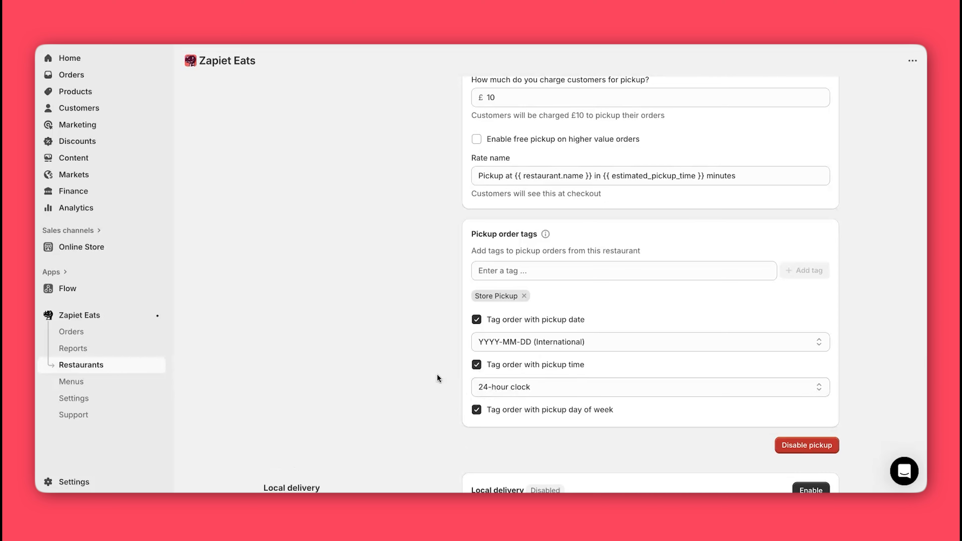
{"action": "left_click", "coordinate": [493, 270]}
{"action": "type", "text": "Soa"}
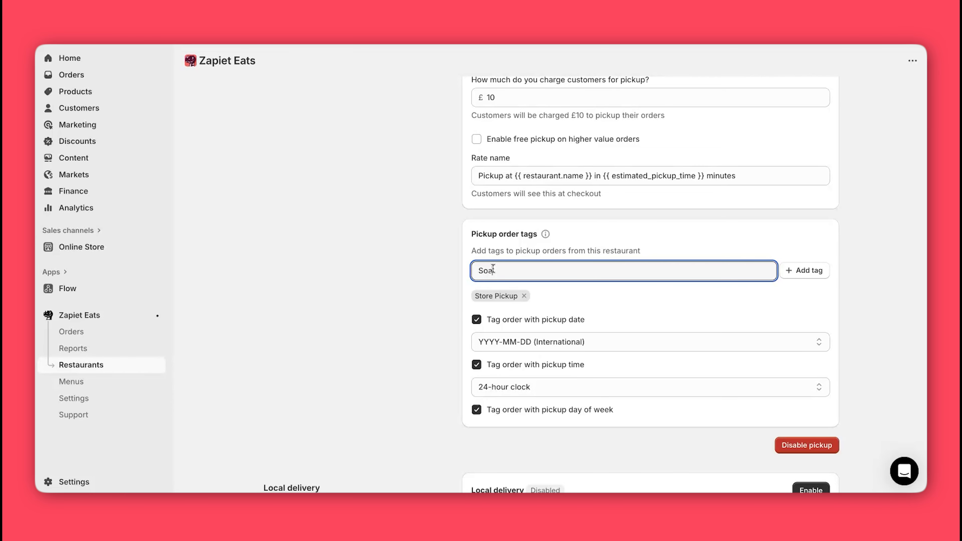
{"action": "type", "text": "ba & Sushi"}
{"action": "left_click", "coordinate": [805, 270]}
Step: Enable Local delivery for Soba & Sushi and bring up its settings
{"action": "scroll", "coordinate": [767, 206], "scroll_direction": "down", "scroll_amount": 10}
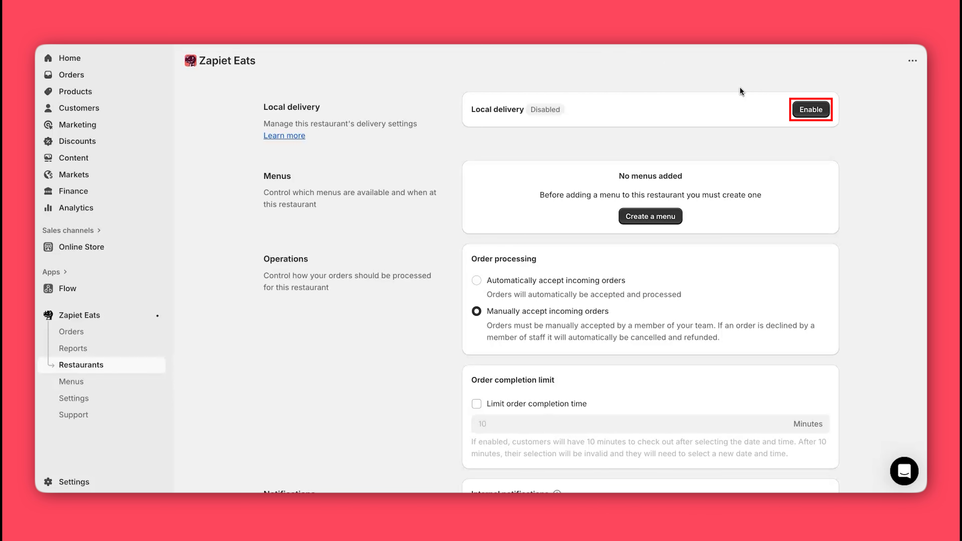
{"action": "left_click", "coordinate": [805, 109]}
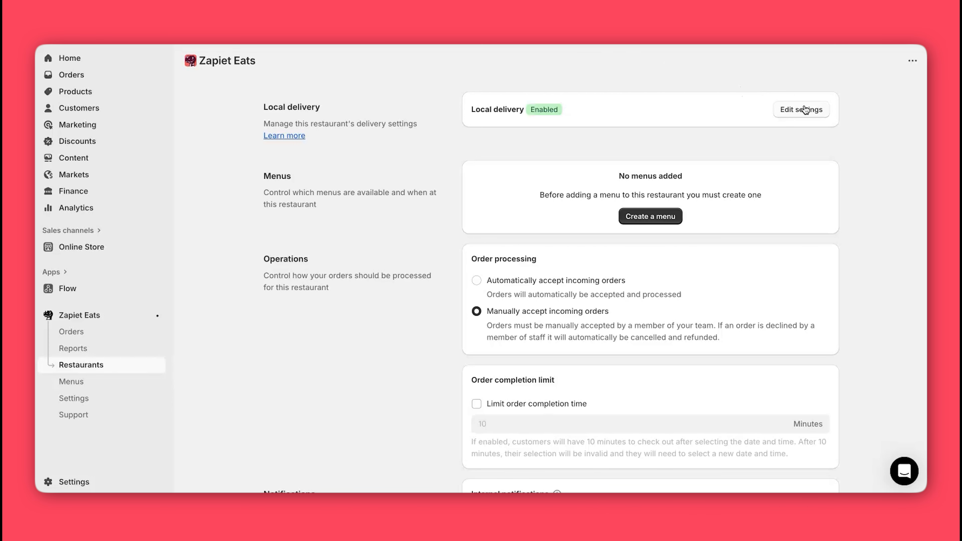
{"action": "left_click", "coordinate": [806, 111]}
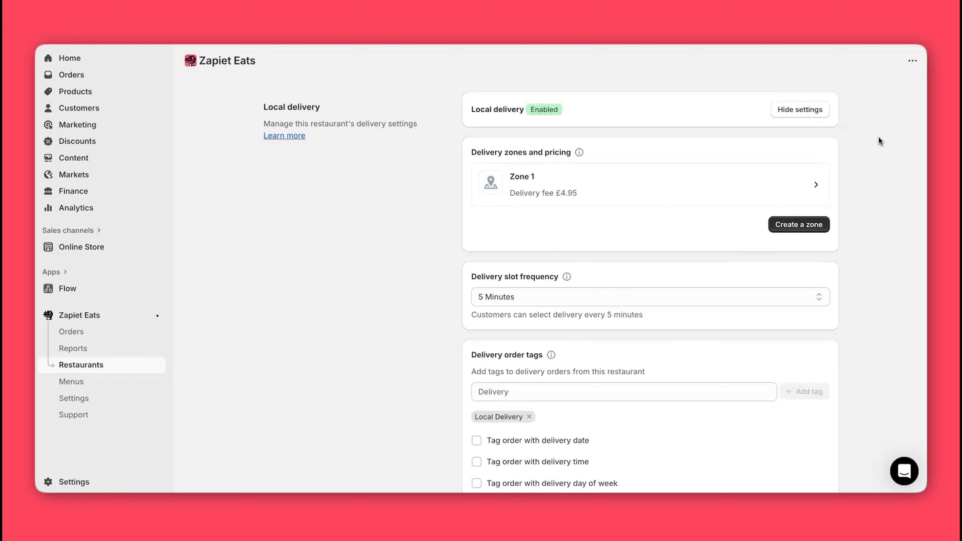
Step: Create a new delivery zone named Zone 2
{"action": "left_click", "coordinate": [796, 224]}
{"action": "left_click", "coordinate": [408, 250]}
{"action": "type", "text": "Zone 2"}
{"action": "left_click", "coordinate": [636, 302]}
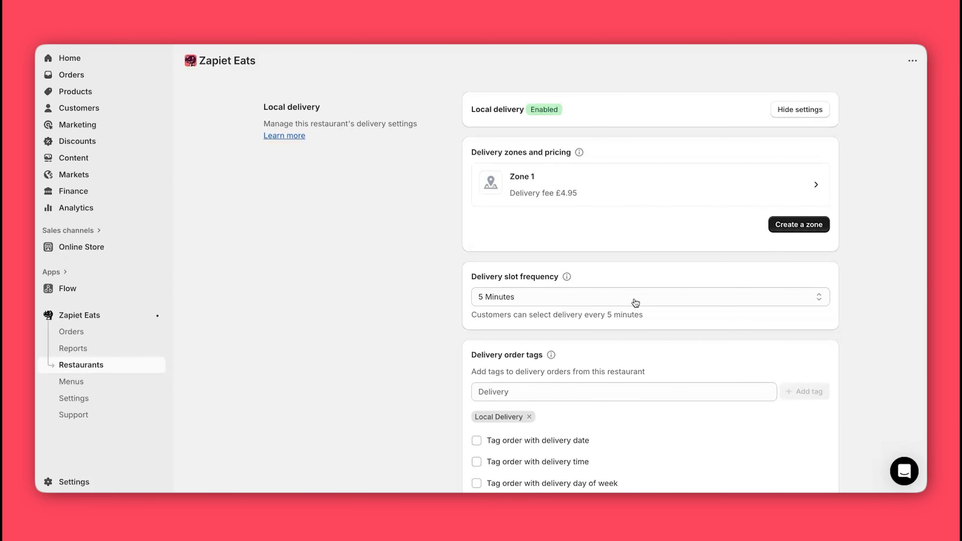
Step: Set Zone 2's minimum order to £10 and its delivery estimate to 25 minutes
{"action": "left_click", "coordinate": [511, 230]}
{"action": "key", "text": "BackSpace"}
{"action": "type", "text": "10"}
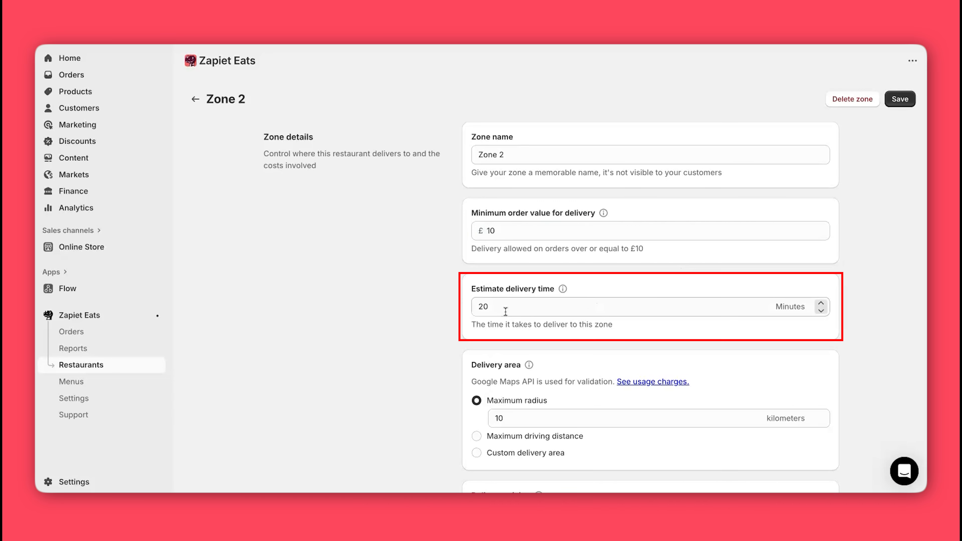
{"action": "left_click", "coordinate": [489, 307]}
{"action": "key", "text": "BackSpace"}
{"action": "type", "text": "5"}
{"action": "left_click", "coordinate": [412, 301]}
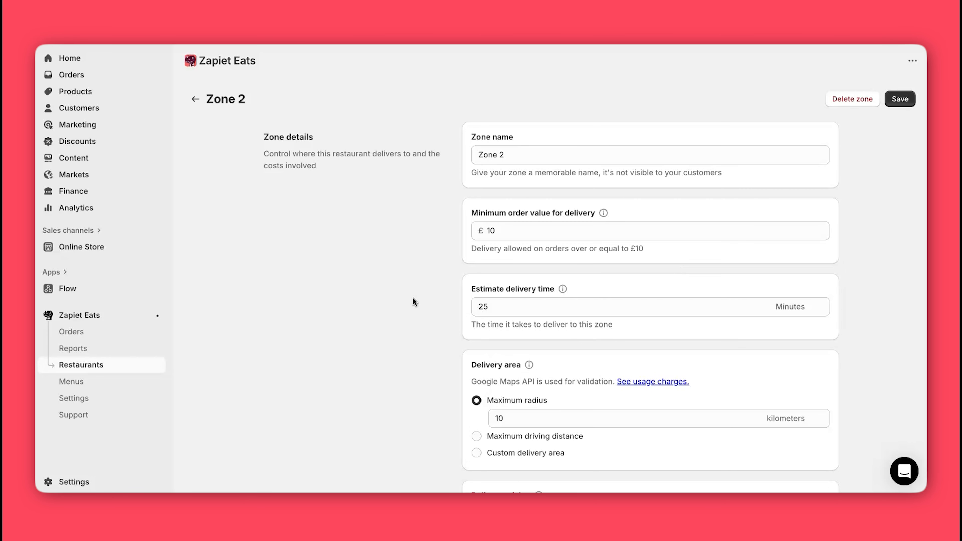
Step: Set a simple 20 km maximum delivery radius for the zone
{"action": "scroll", "coordinate": [413, 298], "scroll_direction": "down", "scroll_amount": 5}
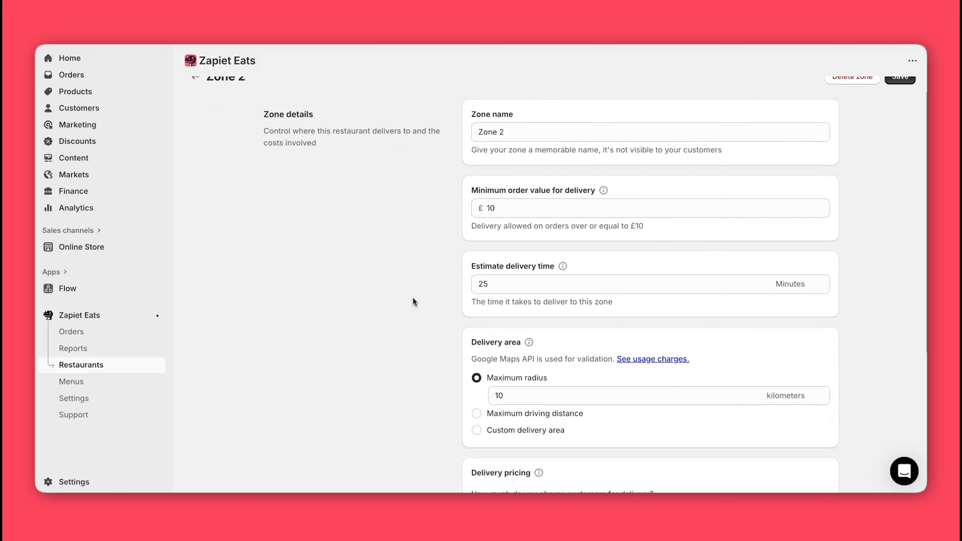
{"action": "scroll", "coordinate": [413, 298], "scroll_direction": "down", "scroll_amount": 1}
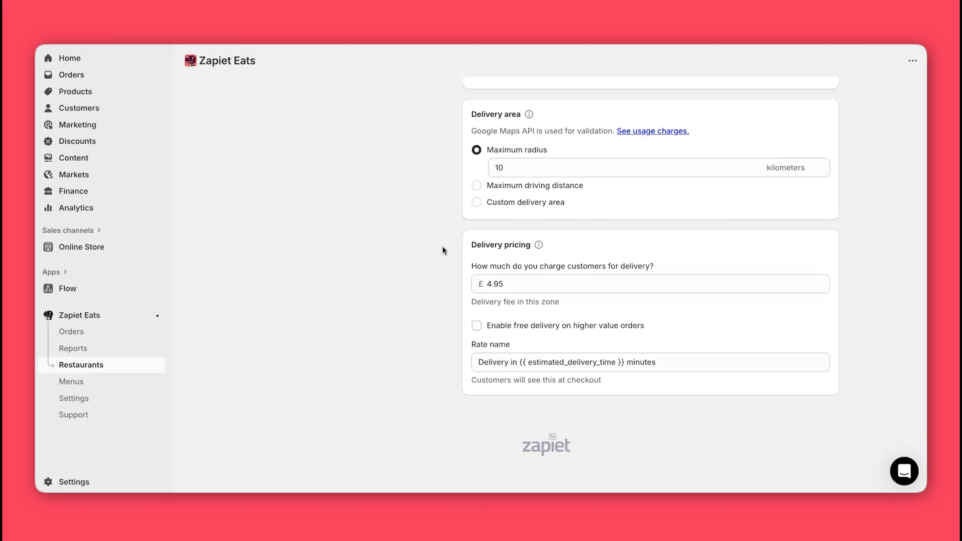
{"action": "left_click", "coordinate": [510, 168]}
{"action": "key", "text": "BackSpace"}
{"action": "key", "text": "BackSpace"}
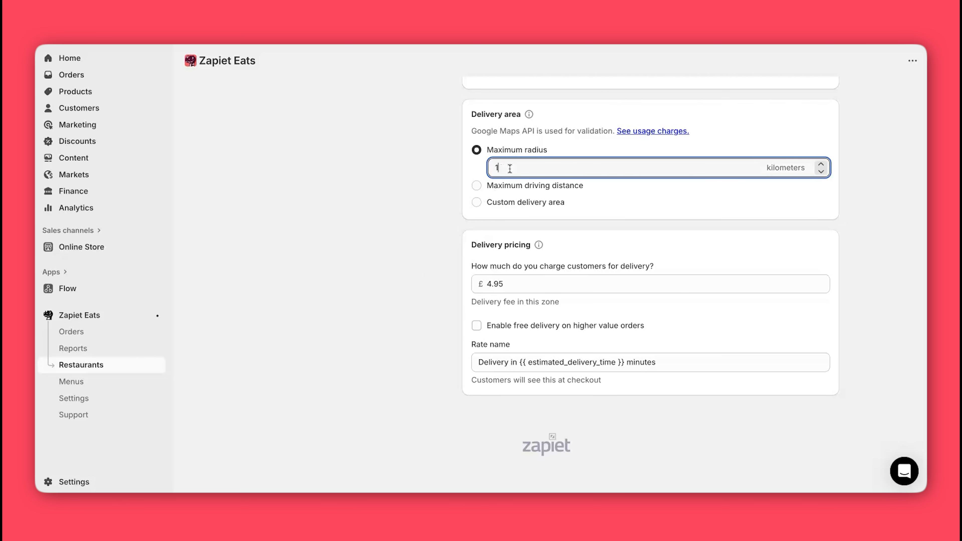
{"action": "type", "text": "20"}
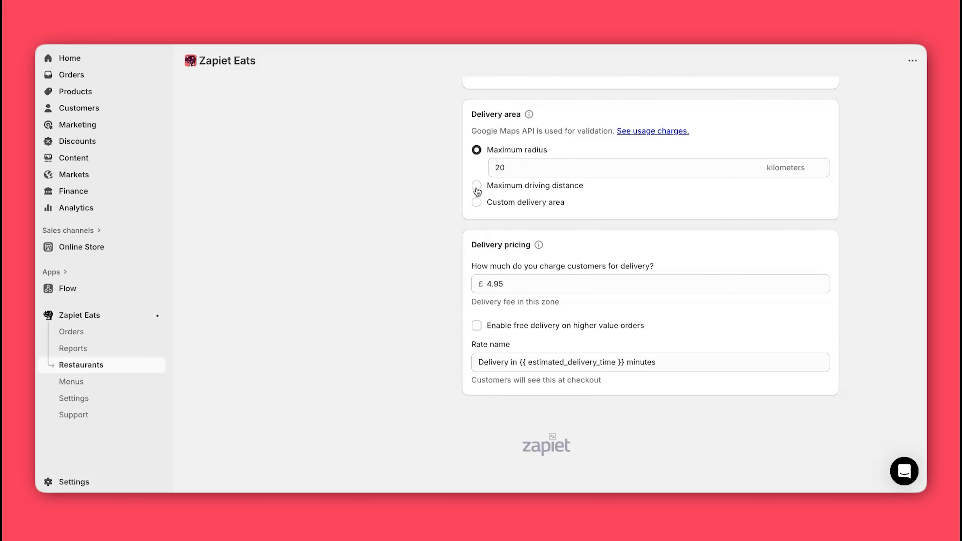
{"action": "left_click", "coordinate": [477, 190]}
{"action": "left_click", "coordinate": [477, 201]}
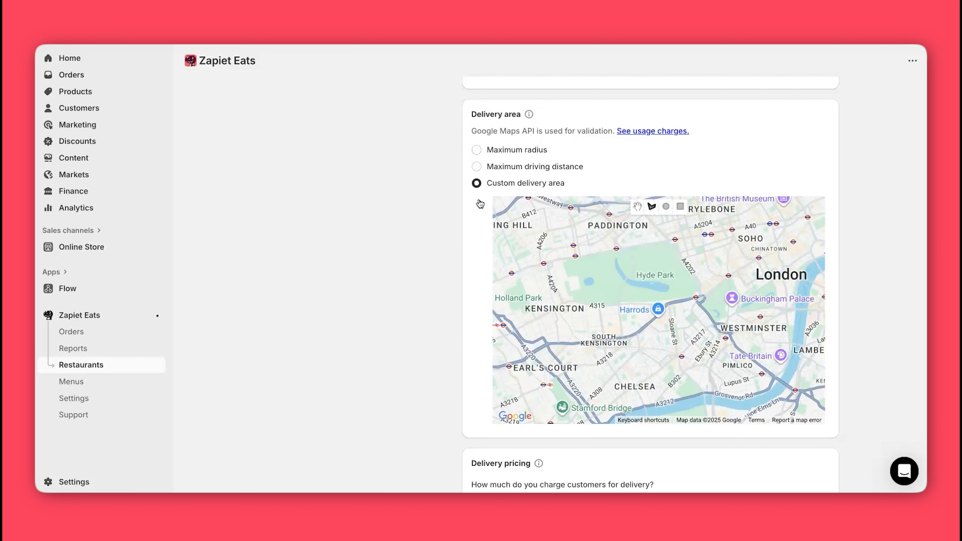
{"action": "left_click", "coordinate": [478, 151]}
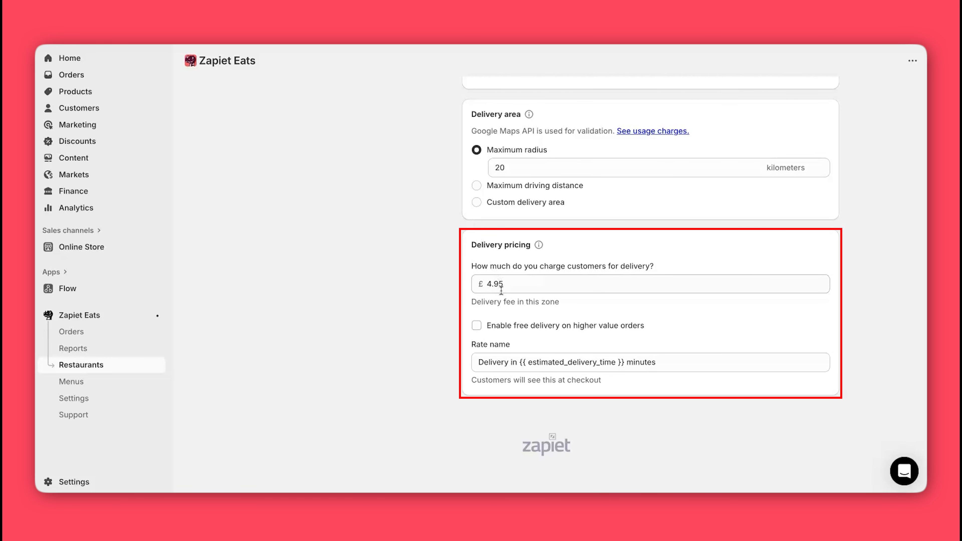
Step: Change the zone's delivery fee from £4.95 to £5.95
{"action": "left_click", "coordinate": [491, 284]}
{"action": "double_click", "coordinate": [491, 284]}
{"action": "type", "text": "5.95"}
{"action": "scroll", "coordinate": [402, 284], "scroll_direction": "up", "scroll_amount": 7}
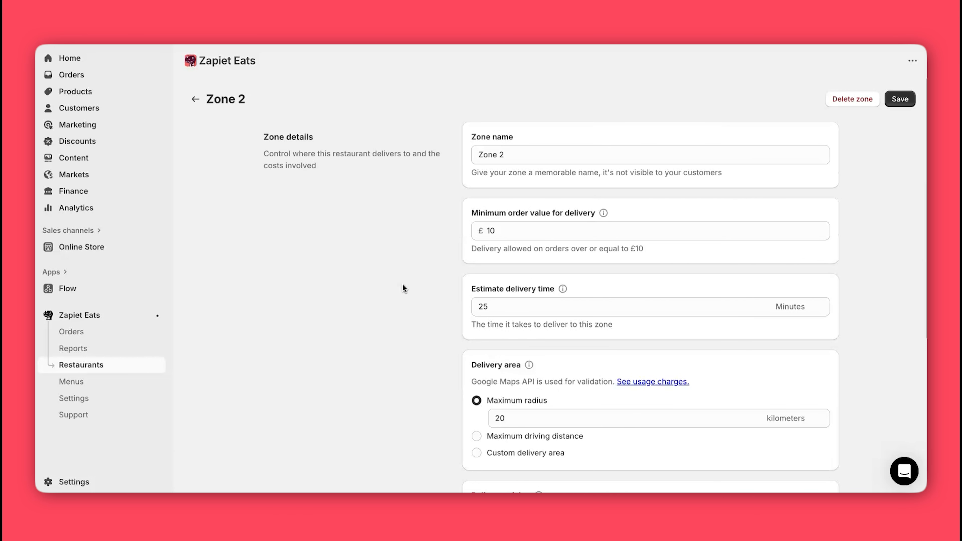
Step: Save Zone 2 and offer delivery slots every 15 minutes
{"action": "left_click", "coordinate": [887, 99]}
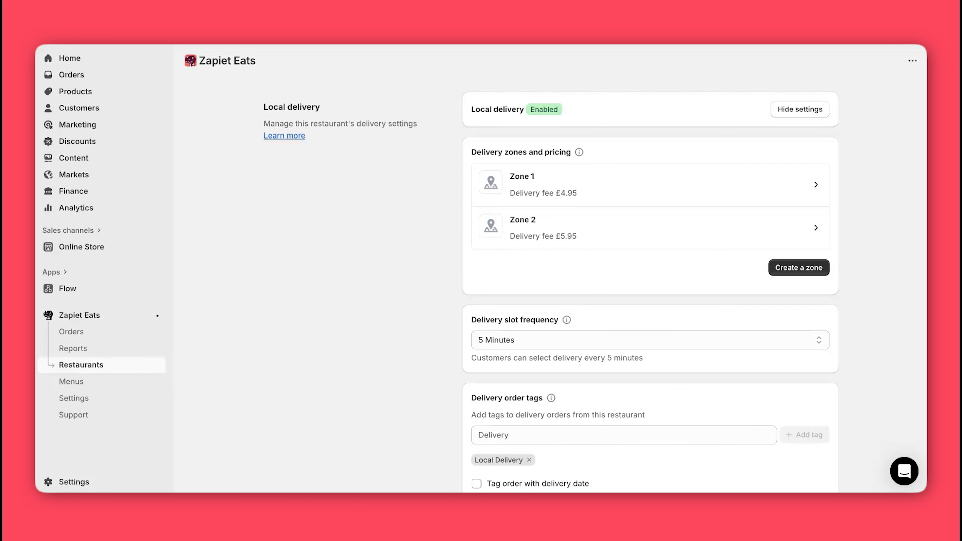
{"action": "left_click", "coordinate": [521, 341]}
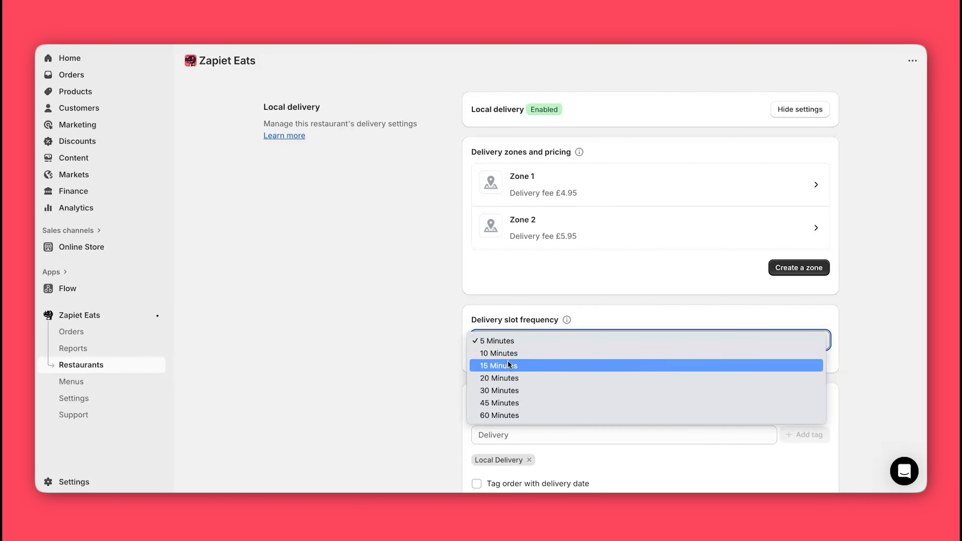
{"action": "left_click", "coordinate": [508, 362]}
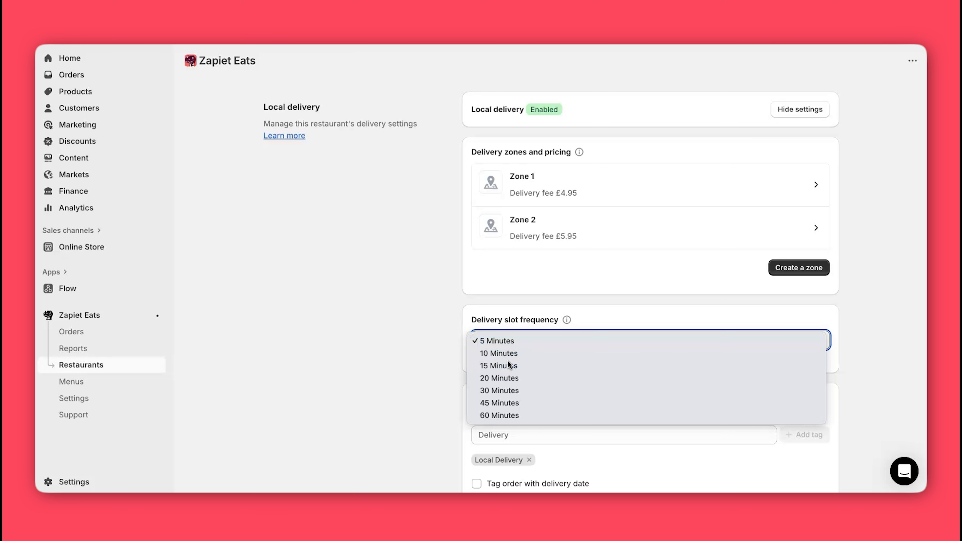
Step: Tag delivery orders with date, time, weekday and 'Soba & Sushi Delivery'
{"action": "scroll", "coordinate": [405, 326], "scroll_direction": "down", "scroll_amount": 2}
{"action": "scroll", "coordinate": [405, 326], "scroll_direction": "down", "scroll_amount": 2}
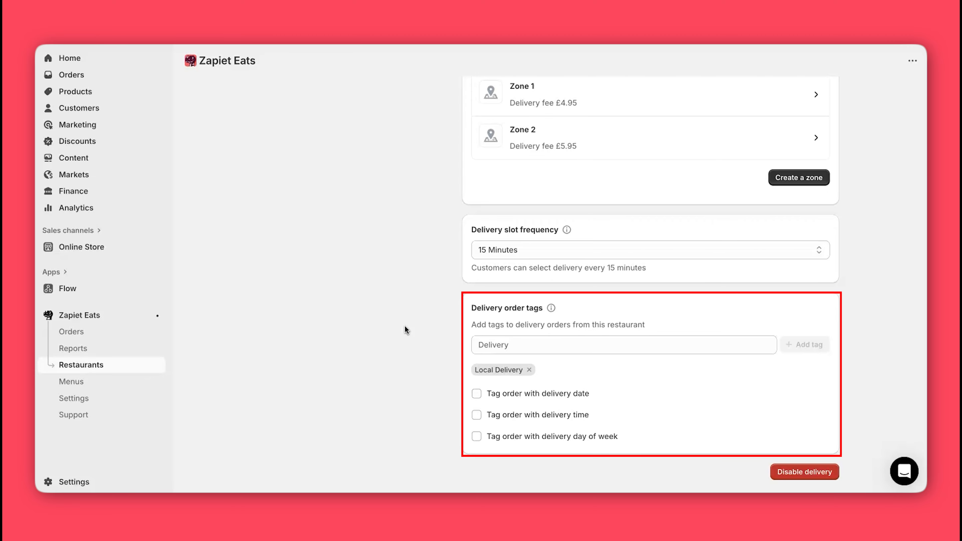
{"action": "left_click", "coordinate": [477, 394]}
{"action": "left_click", "coordinate": [477, 439]}
{"action": "scroll", "coordinate": [476, 472], "scroll_direction": "down", "scroll_amount": 2}
{"action": "left_click", "coordinate": [476, 432]}
{"action": "left_click", "coordinate": [530, 296]}
{"action": "type", "text": "Soba & Sushi Delivery"}
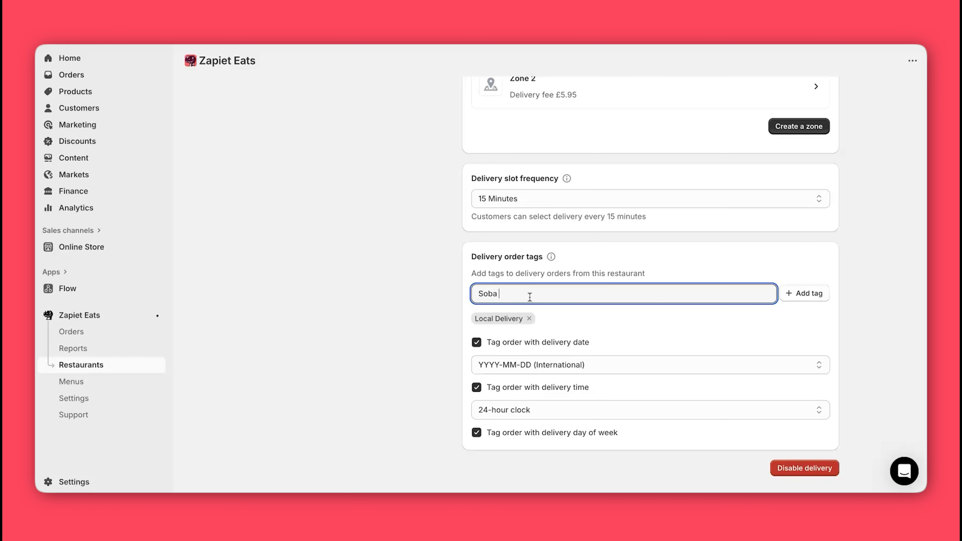
{"action": "left_click", "coordinate": [820, 296]}
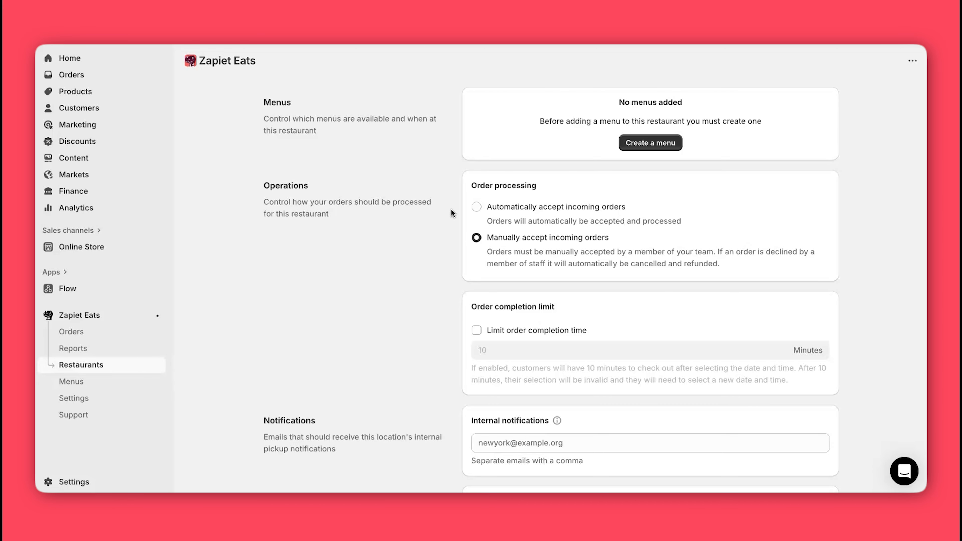
Step: Accept incoming orders automatically and limit order completion time to 30 minutes
{"action": "left_click", "coordinate": [476, 208]}
{"action": "left_click", "coordinate": [477, 239]}
{"action": "left_click", "coordinate": [477, 209]}
{"action": "left_click", "coordinate": [477, 331]}
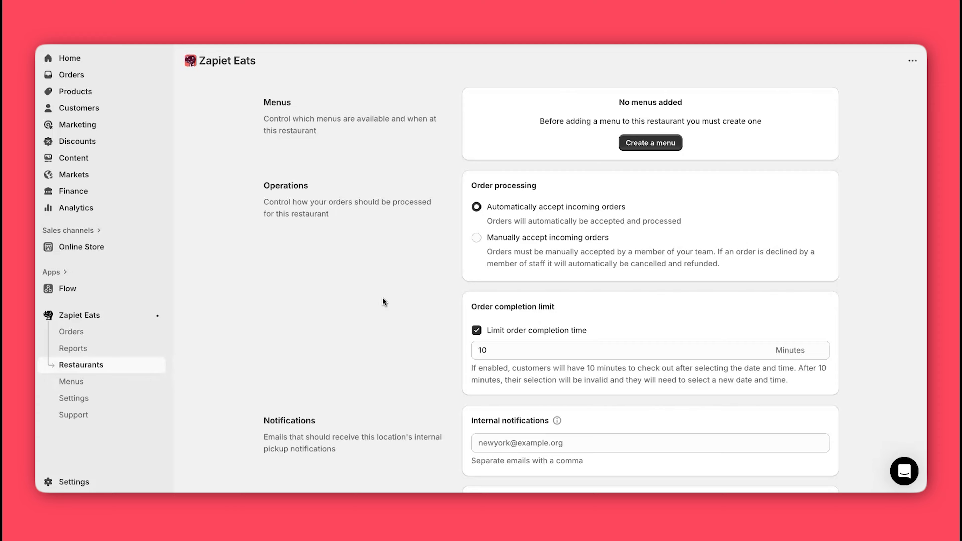
{"action": "left_click", "coordinate": [490, 350]}
{"action": "key", "text": "BackSpace"}
{"action": "key", "text": "BackSpace"}
{"action": "type", "text": "30"}
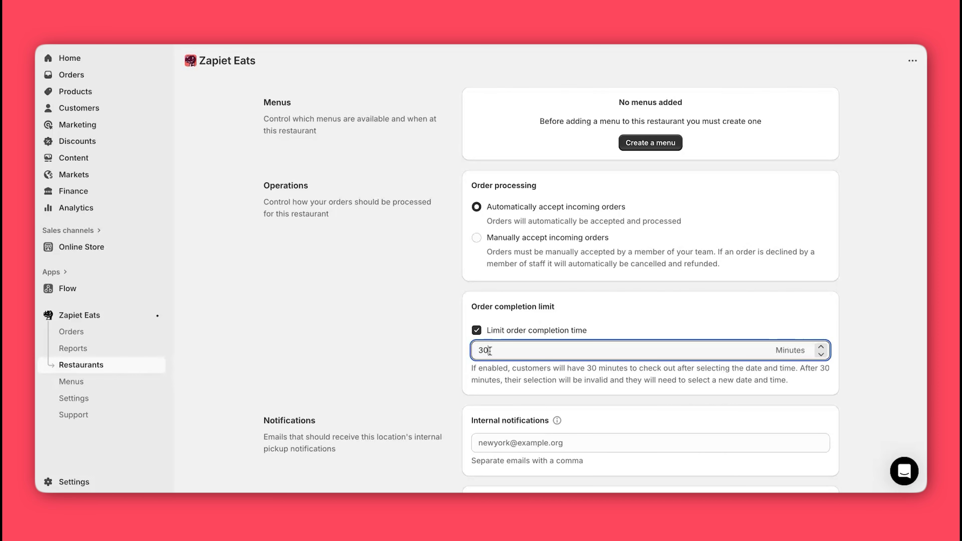
{"action": "left_click", "coordinate": [413, 332]}
Step: Enter the support e-mail address for internal notifications
{"action": "scroll", "coordinate": [414, 336], "scroll_direction": "down", "scroll_amount": 1}
{"action": "scroll", "coordinate": [413, 335], "scroll_direction": "down", "scroll_amount": 5}
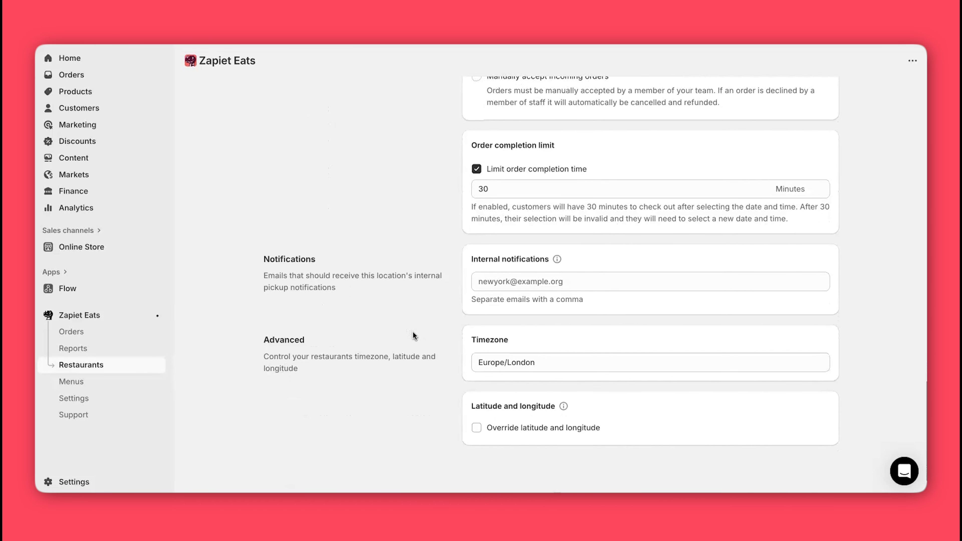
{"action": "left_click", "coordinate": [496, 285]}
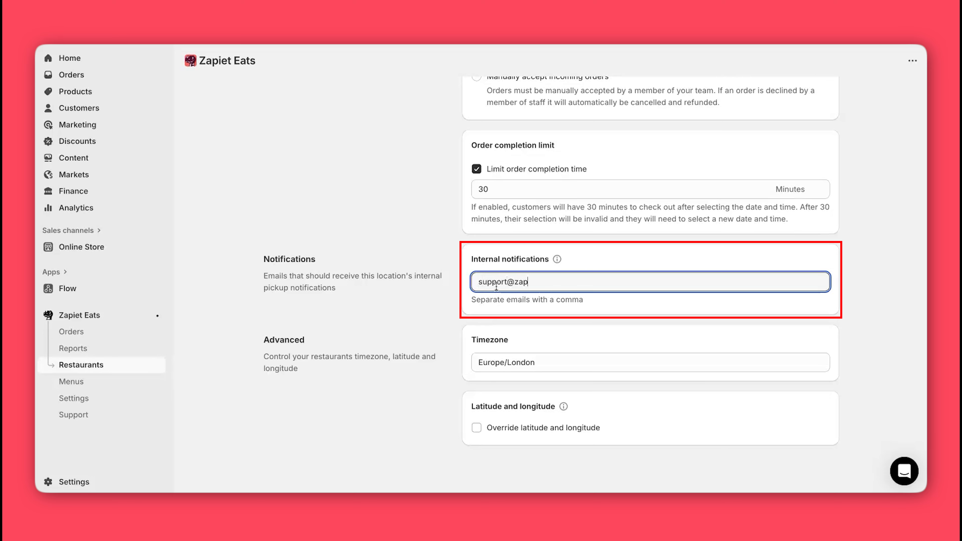
{"action": "left_click", "coordinate": [415, 314]}
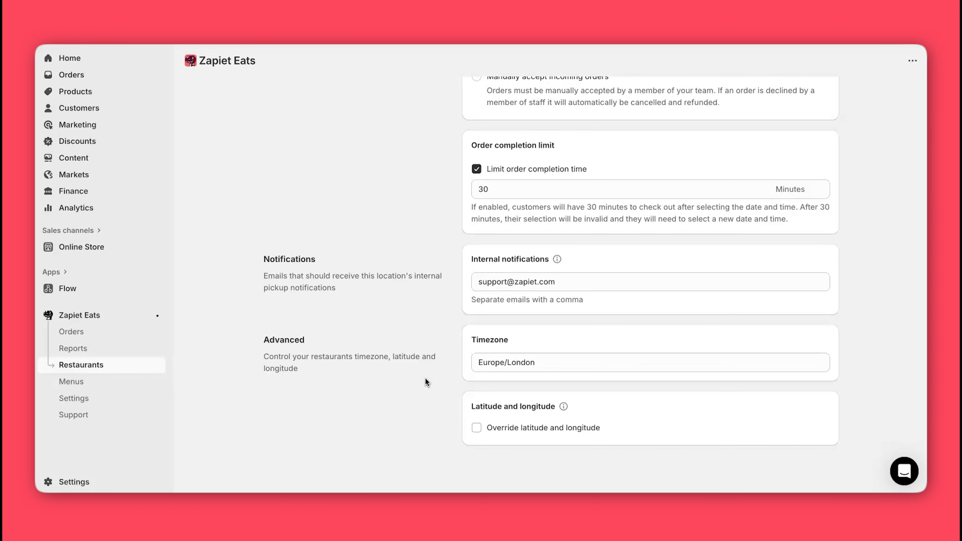
Step: Override the location to latitude 51.50073260, longitude -0.16312300 and save Soba & Sushi
{"action": "left_click", "coordinate": [476, 428]}
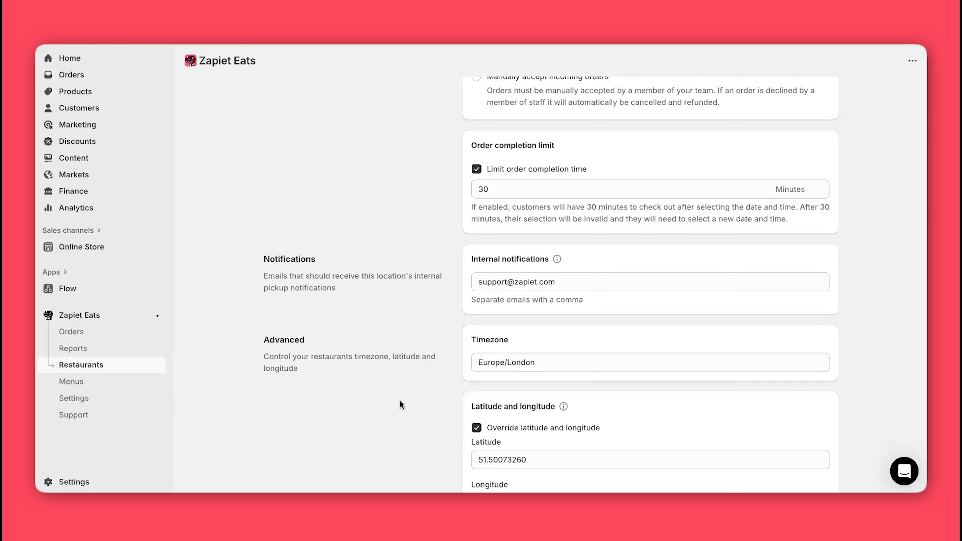
{"action": "scroll", "coordinate": [400, 402], "scroll_direction": "down", "scroll_amount": 3}
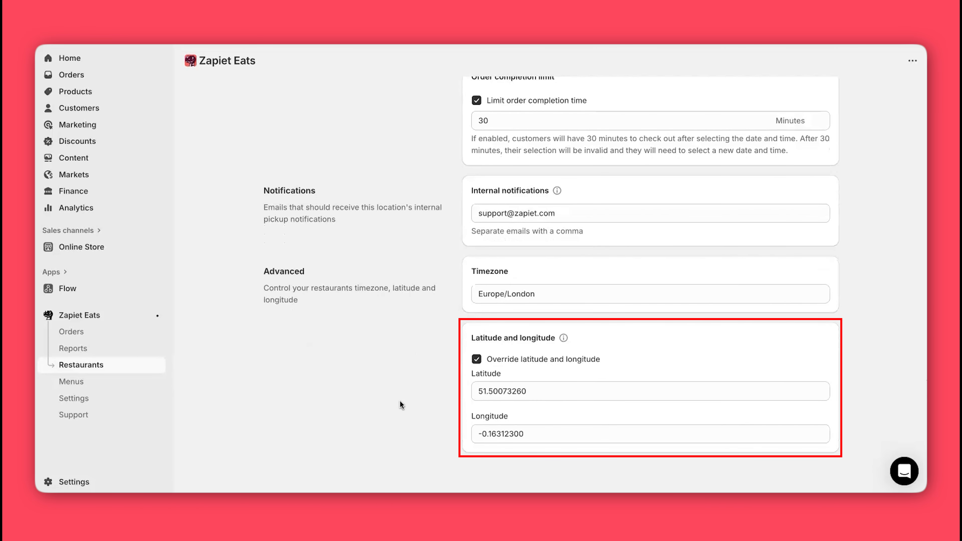
{"action": "scroll", "coordinate": [415, 239], "scroll_direction": "up", "scroll_amount": 20}
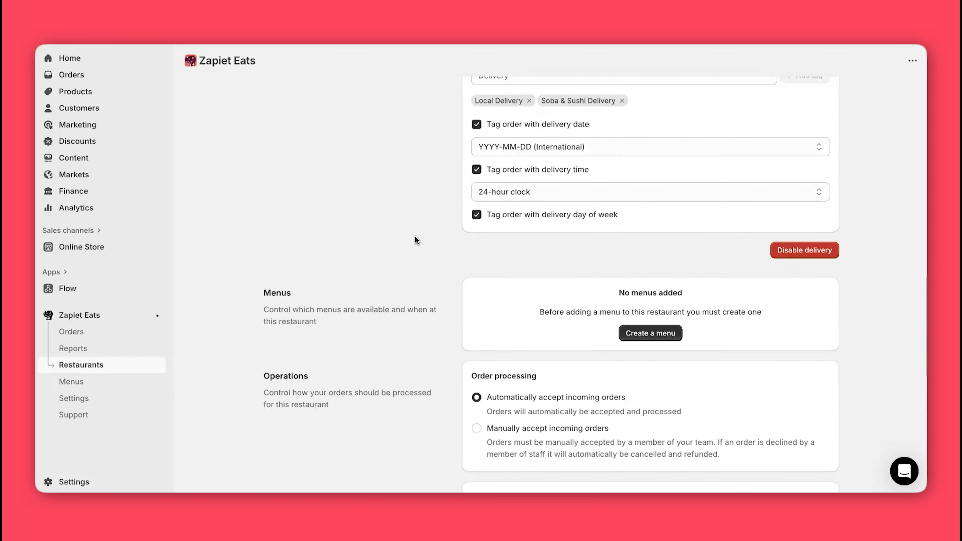
{"action": "scroll", "coordinate": [415, 240], "scroll_direction": "up", "scroll_amount": 4}
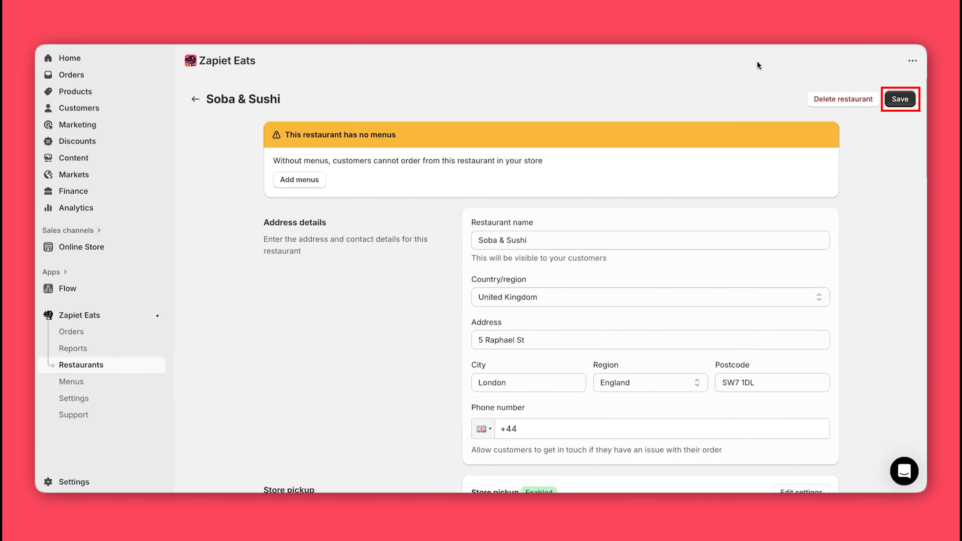
{"action": "left_click", "coordinate": [901, 101]}
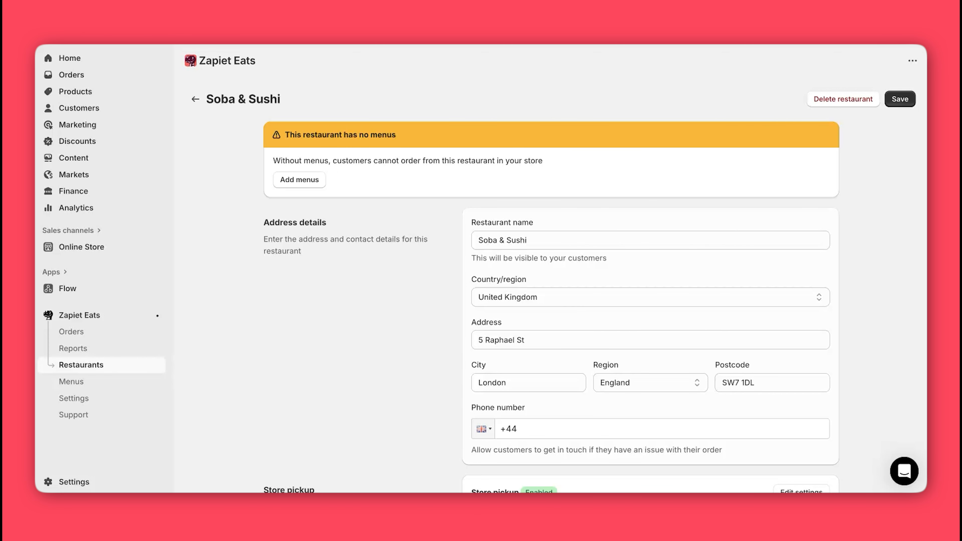
Step: From Menus, create and save a menu named Lunch based on a new collection
{"action": "left_click", "coordinate": [74, 382]}
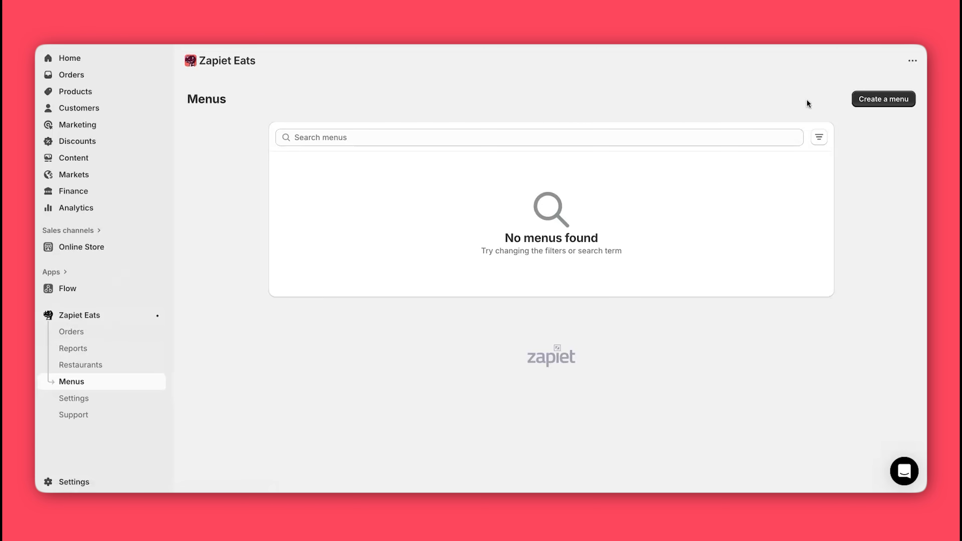
{"action": "left_click", "coordinate": [868, 101]}
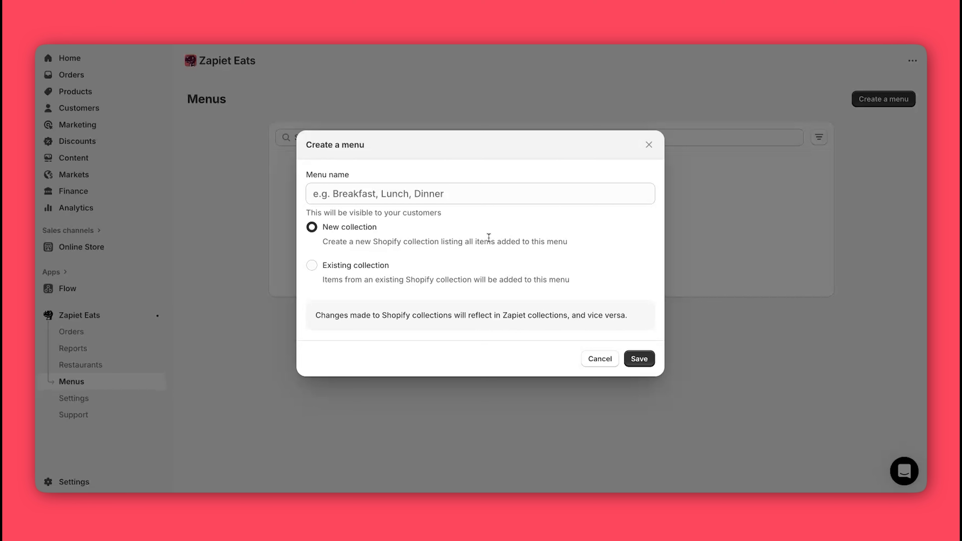
{"action": "left_click", "coordinate": [345, 272]}
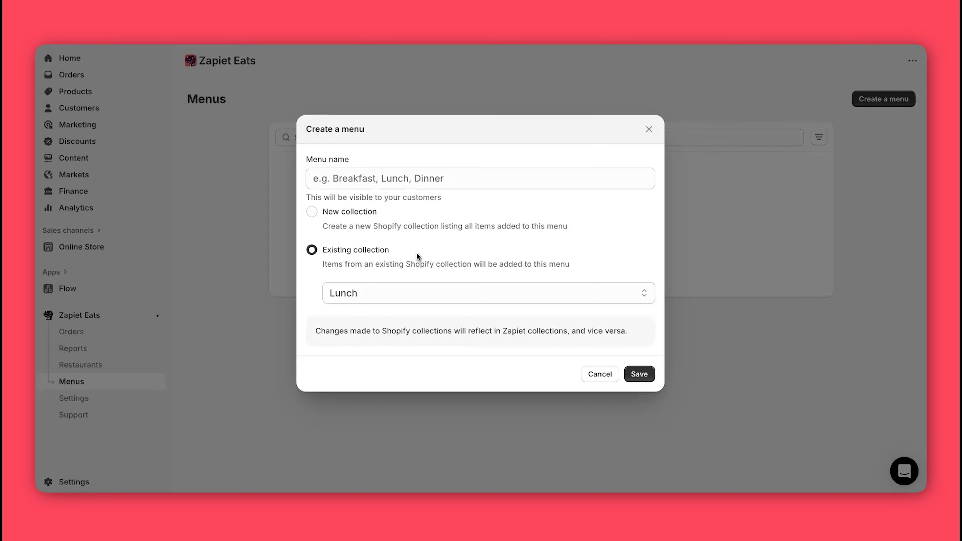
{"action": "left_click", "coordinate": [343, 213]}
{"action": "left_click", "coordinate": [354, 193]}
{"action": "type", "text": "Lunch"}
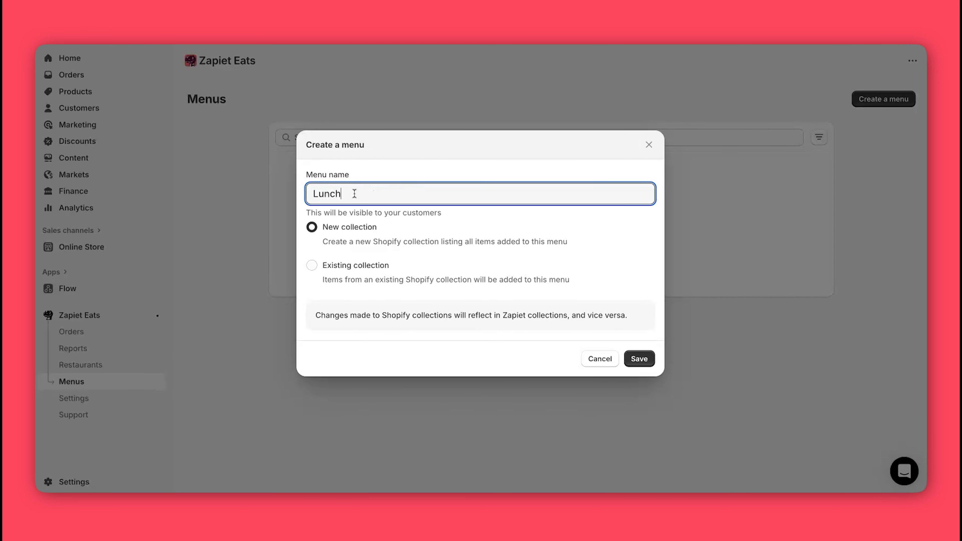
{"action": "left_click", "coordinate": [649, 365]}
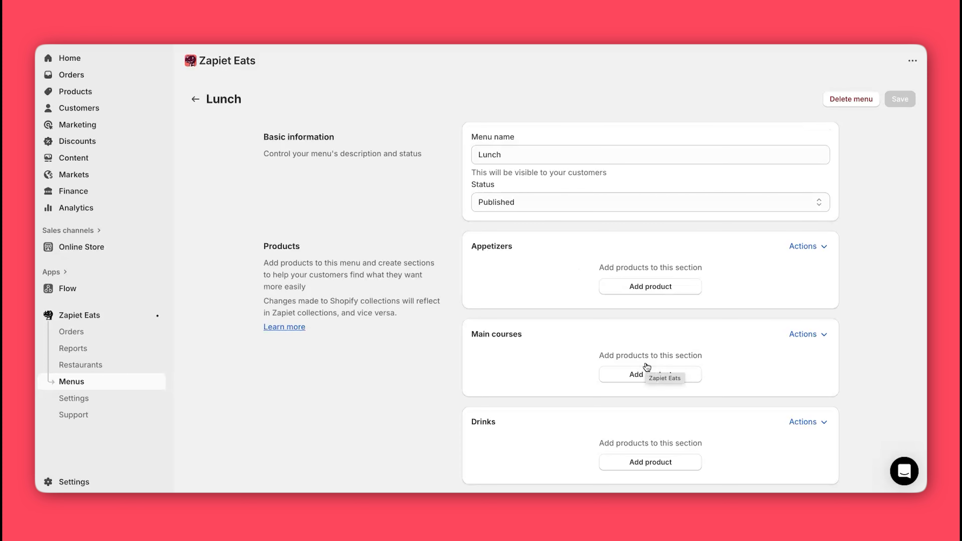
Step: Switch the Lunch menu status to Draft and then back to Published
{"action": "left_click", "coordinate": [661, 205]}
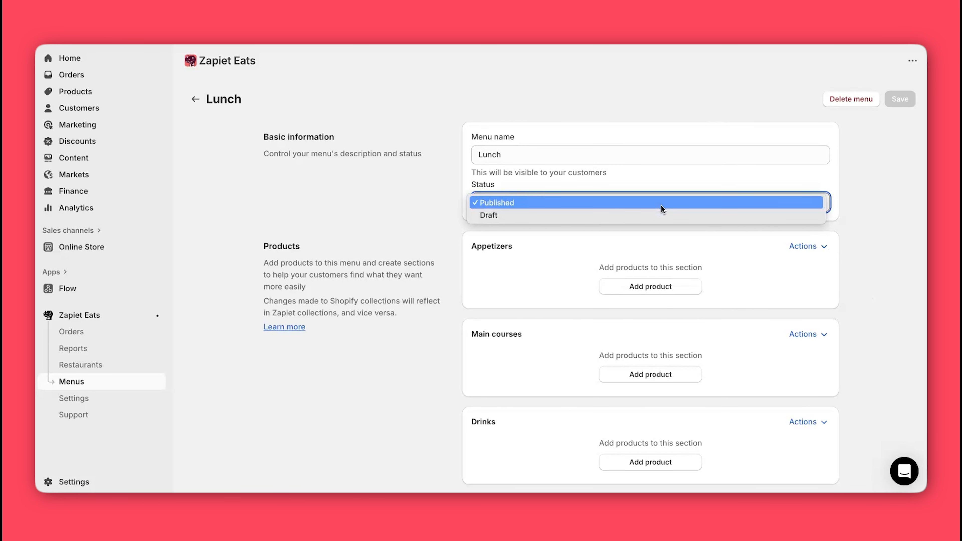
{"action": "left_click", "coordinate": [658, 214]}
{"action": "left_click", "coordinate": [649, 200]}
{"action": "left_click", "coordinate": [646, 190]}
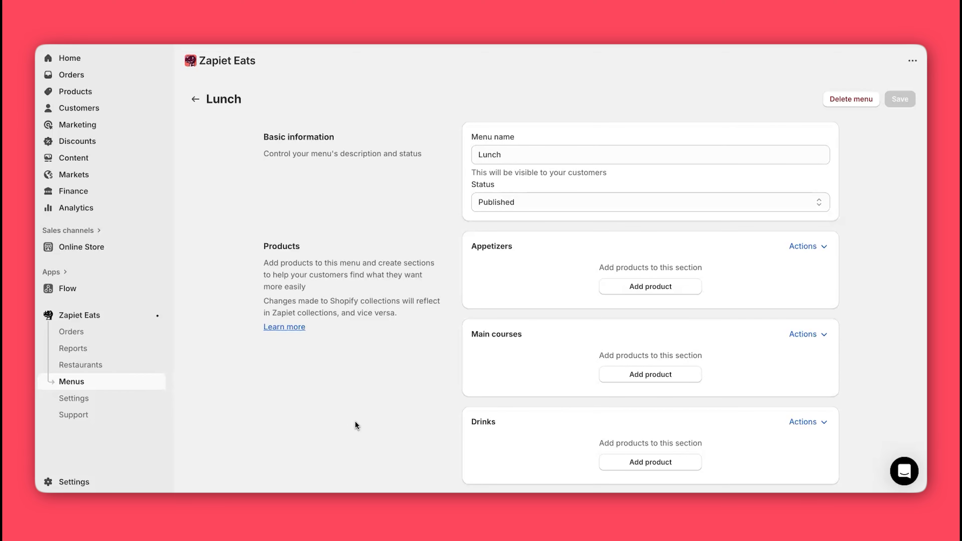
Step: Add Chicken Gyoza and Dorayaki Pancake to the Appetizers section
{"action": "left_click", "coordinate": [641, 285]}
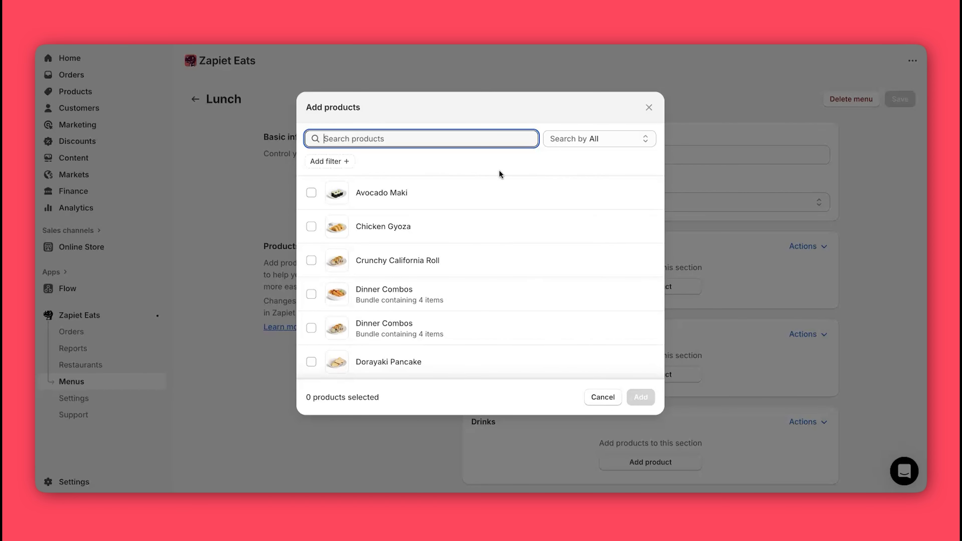
{"action": "left_click", "coordinate": [311, 225]}
{"action": "left_click", "coordinate": [311, 361]}
{"action": "left_click", "coordinate": [643, 398]}
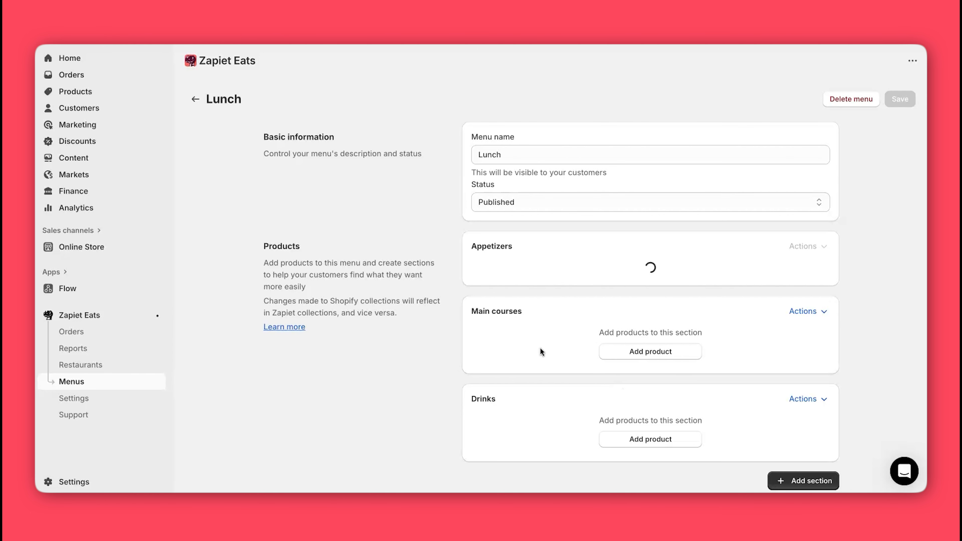
Step: Add Avocado Maki, Prawn Katsu Curry and Salmon Nigiri to Main courses
{"action": "scroll", "coordinate": [527, 330], "scroll_direction": "down", "scroll_amount": 3}
{"action": "left_click", "coordinate": [651, 337]}
{"action": "left_click", "coordinate": [310, 191]}
{"action": "scroll", "coordinate": [311, 326], "scroll_direction": "down", "scroll_amount": 1}
{"action": "scroll", "coordinate": [311, 325], "scroll_direction": "down", "scroll_amount": 1}
{"action": "left_click", "coordinate": [311, 309]}
{"action": "left_click", "coordinate": [311, 344]}
{"action": "left_click", "coordinate": [640, 397]}
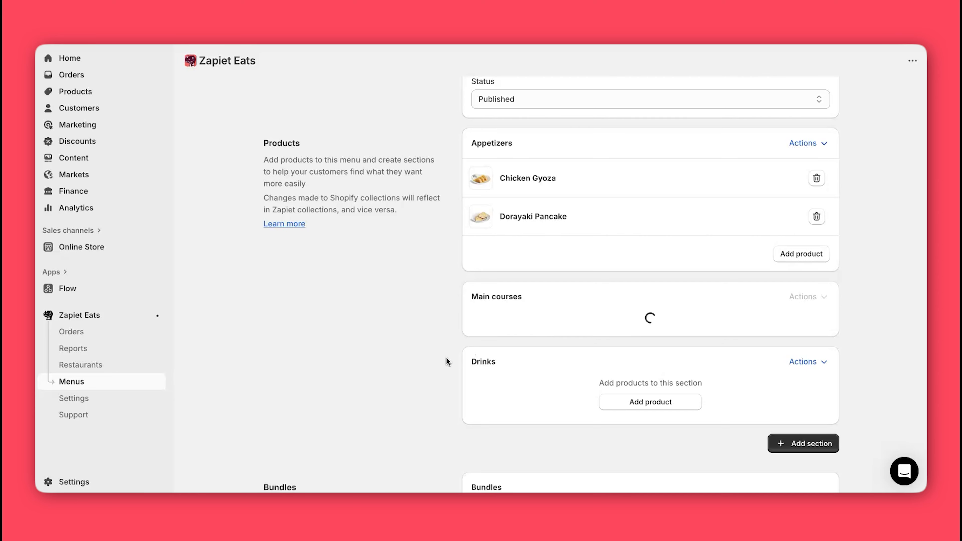
Step: Add Soft Drink to the Drinks section
{"action": "scroll", "coordinate": [446, 359], "scroll_direction": "down", "scroll_amount": 1}
{"action": "left_click", "coordinate": [650, 376]}
{"action": "scroll", "coordinate": [444, 269], "scroll_direction": "down", "scroll_amount": 3}
{"action": "left_click", "coordinate": [311, 361]}
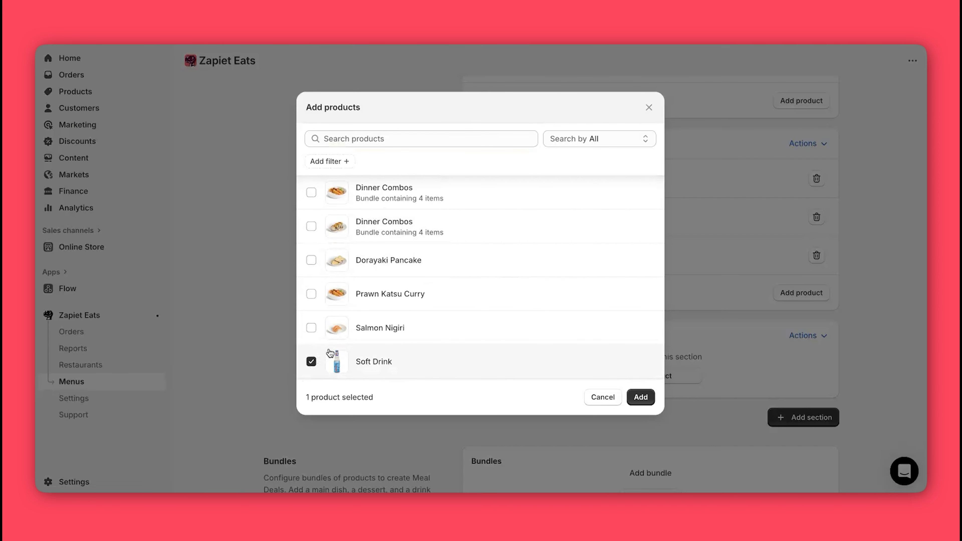
{"action": "left_click", "coordinate": [641, 398]}
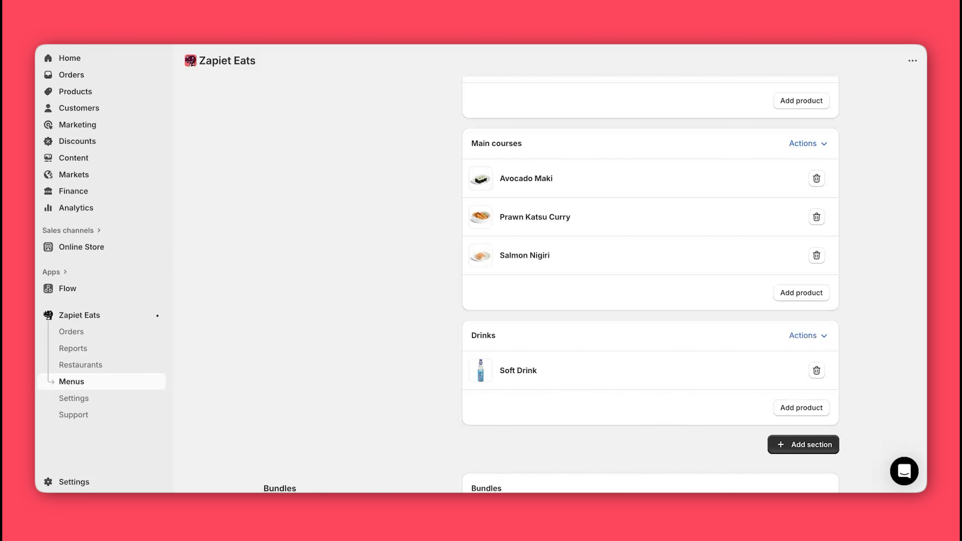
{"action": "scroll", "coordinate": [650, 265], "scroll_direction": "down", "scroll_amount": 5}
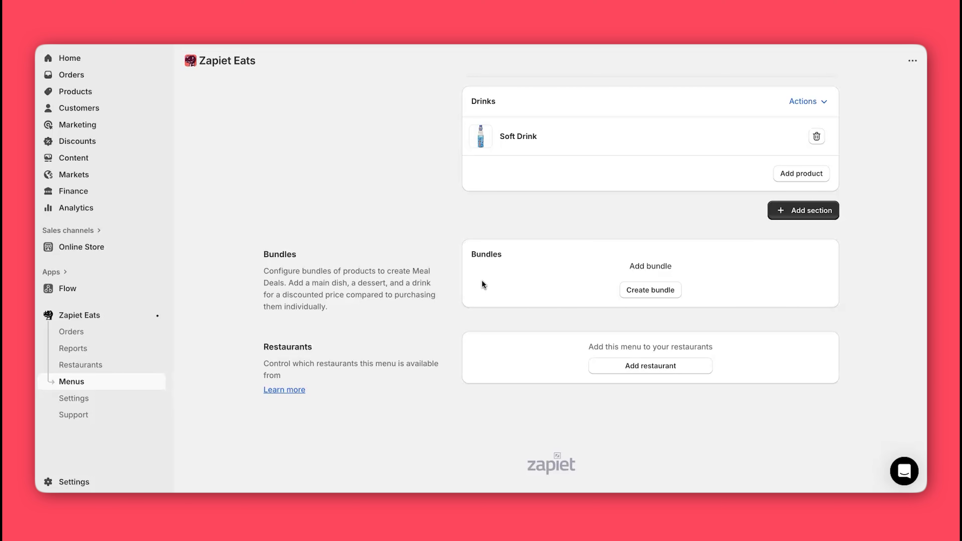
Step: Start a new bundle named Lunch Combos, priced 15, in the Main courses collection
{"action": "left_click", "coordinate": [655, 293]}
{"action": "left_click", "coordinate": [405, 89]}
{"action": "type", "text": "Lunch Combos"}
{"action": "left_click", "coordinate": [338, 133]}
{"action": "type", "text": "15"}
{"action": "left_click", "coordinate": [396, 163]}
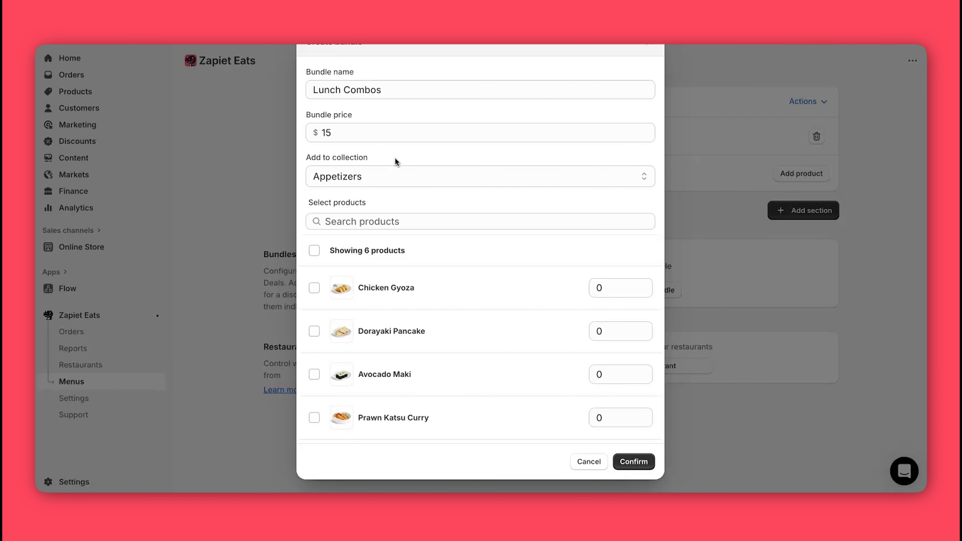
{"action": "left_click", "coordinate": [396, 173]}
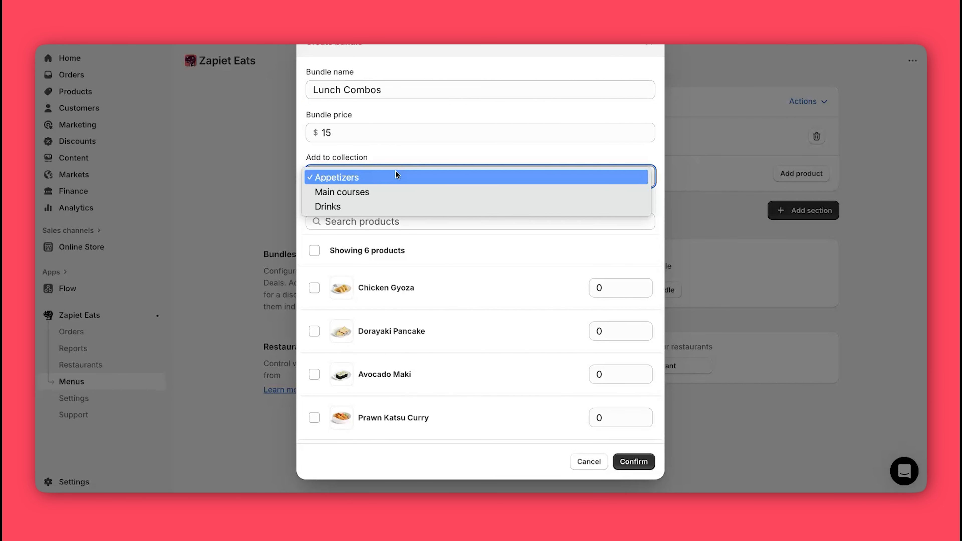
{"action": "left_click", "coordinate": [389, 188]}
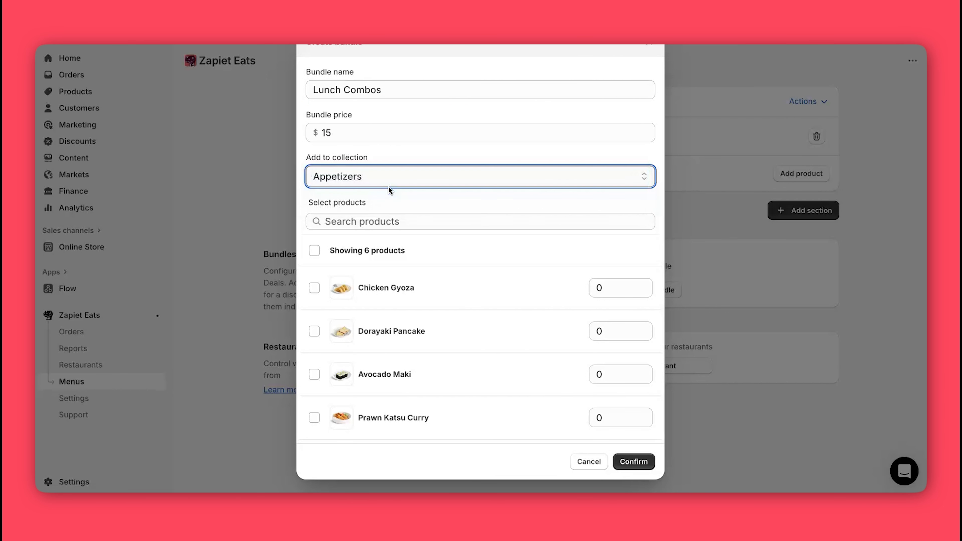
Step: Include Chicken Gyoza, Prawn Katsu Curry, Salmon Nigiri and Soft Drink, confirm, and list its 4 products
{"action": "left_click", "coordinate": [314, 288]}
{"action": "scroll", "coordinate": [360, 335], "scroll_direction": "down", "scroll_amount": 2}
{"action": "left_click", "coordinate": [314, 349]}
{"action": "left_click", "coordinate": [315, 393]}
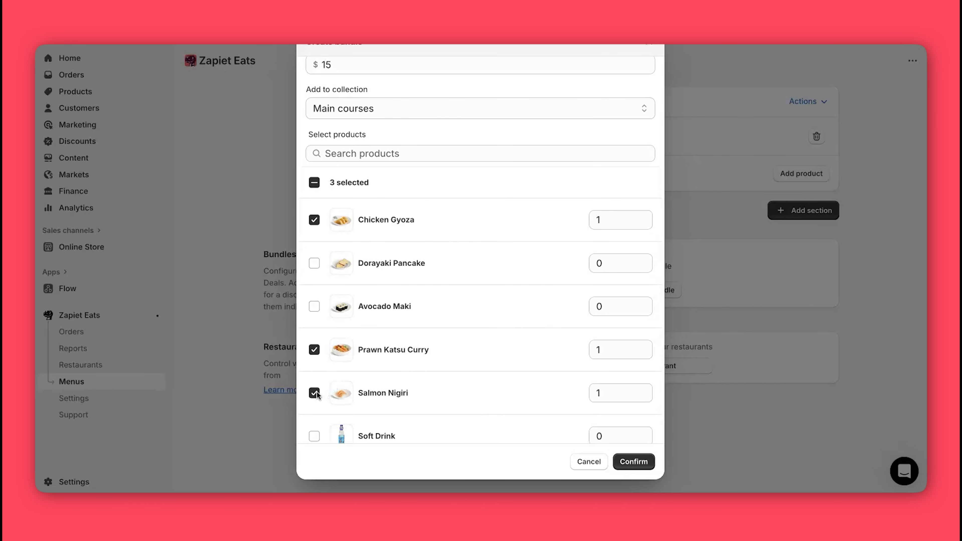
{"action": "left_click", "coordinate": [314, 435]}
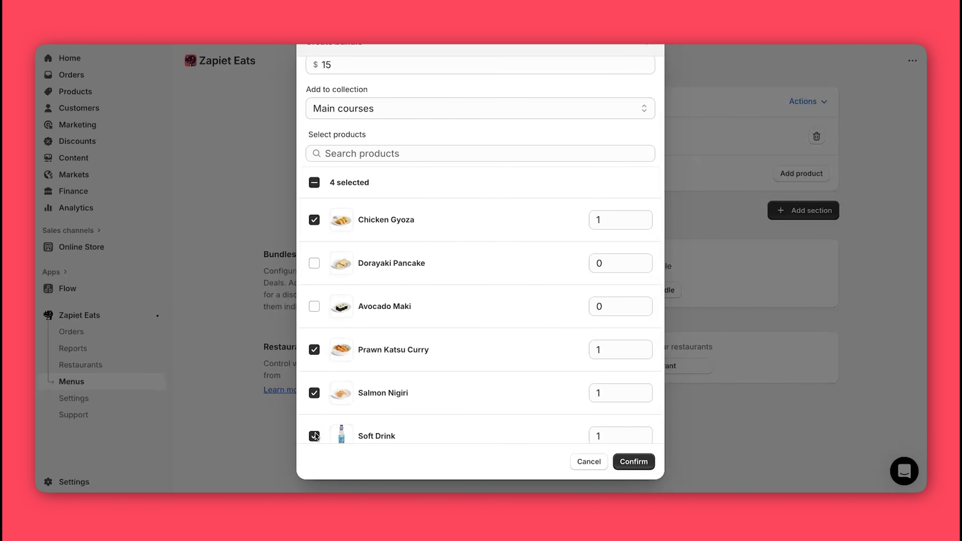
{"action": "left_click", "coordinate": [634, 462]}
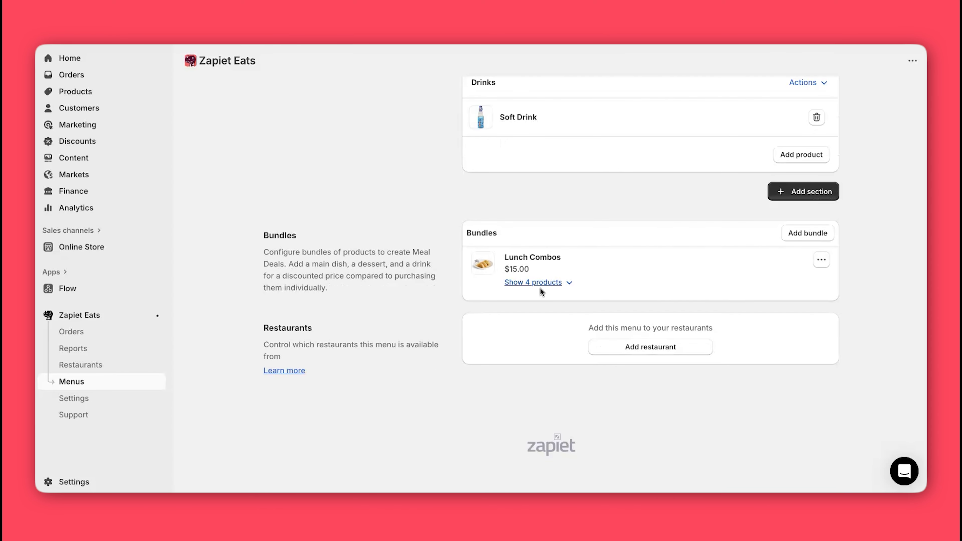
{"action": "left_click", "coordinate": [544, 285]}
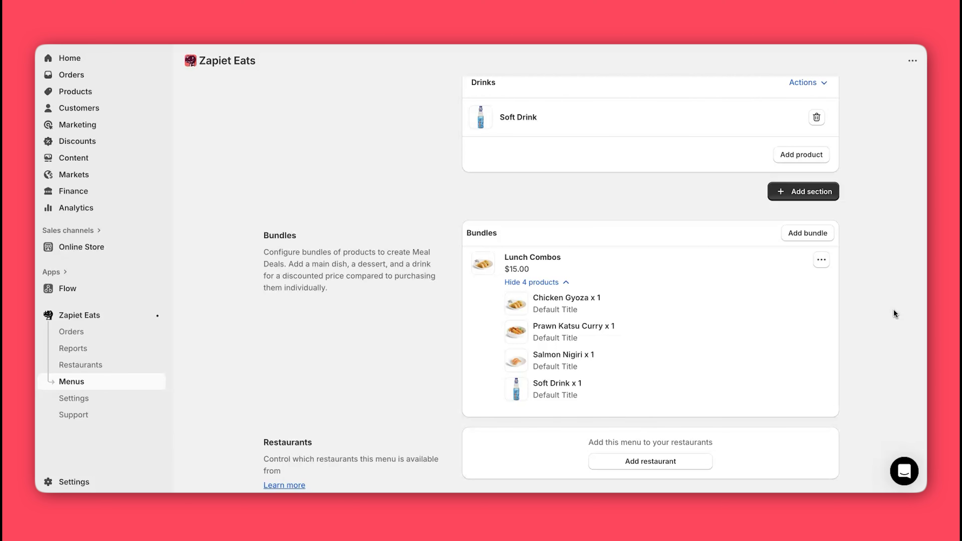
{"action": "scroll", "coordinate": [894, 309], "scroll_direction": "down", "scroll_amount": 2}
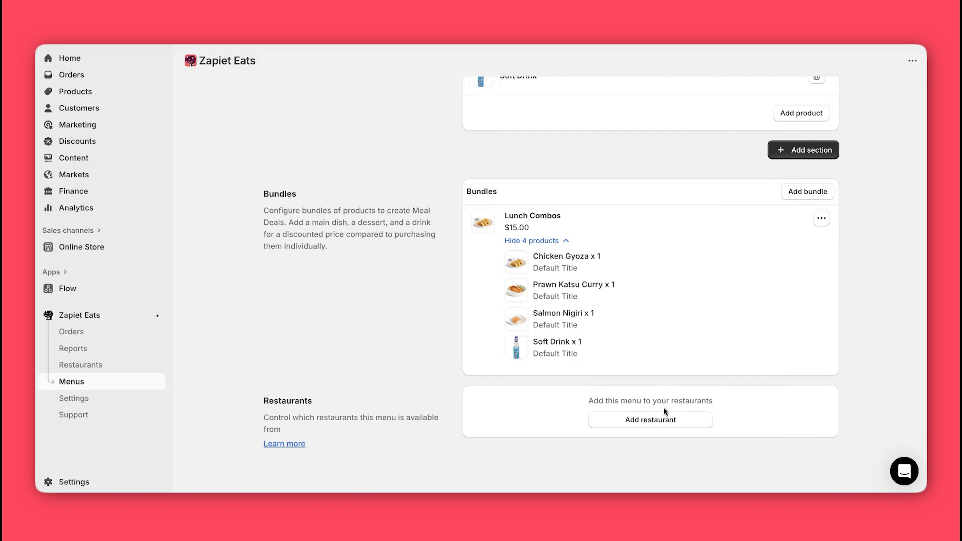
Step: Add the Lunch menu to the Soba & Sushi restaurant
{"action": "left_click", "coordinate": [626, 421]}
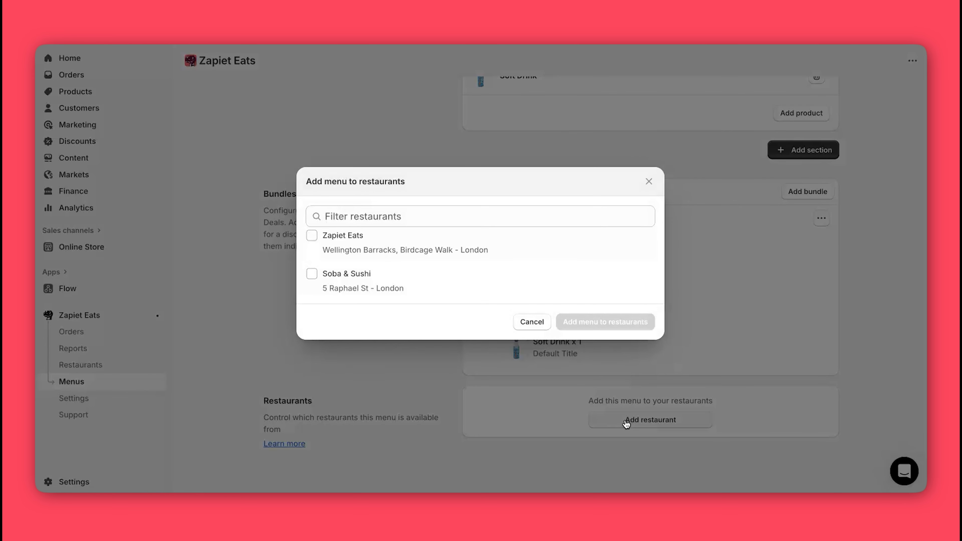
{"action": "left_click", "coordinate": [312, 274]}
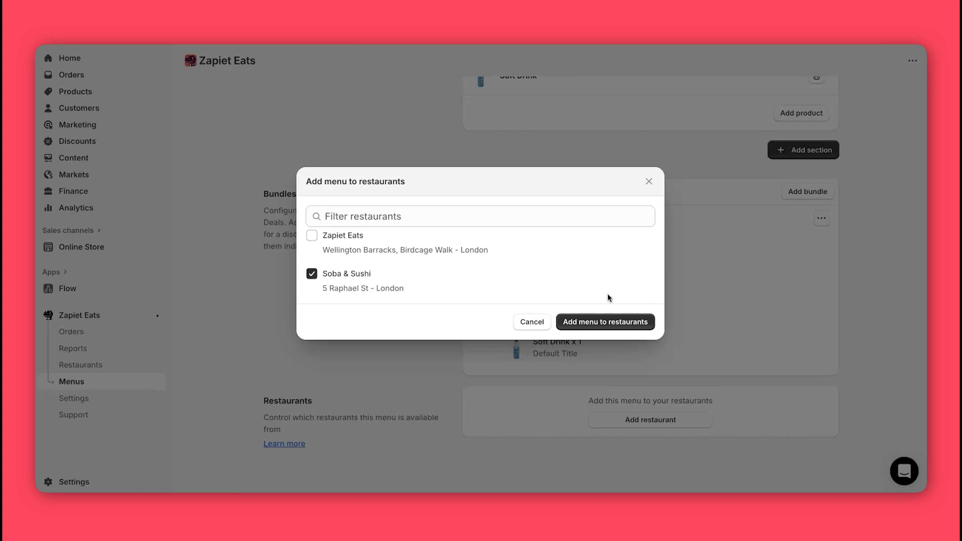
{"action": "left_click", "coordinate": [603, 323]}
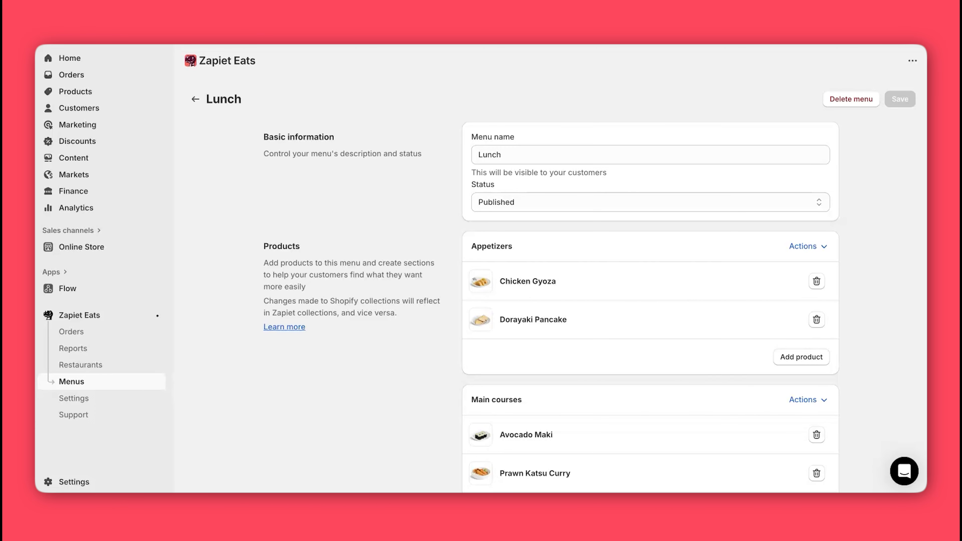
Step: Open the Lunch menu schedule under Restaurants > Soba & Sushi
{"action": "left_click", "coordinate": [80, 365]}
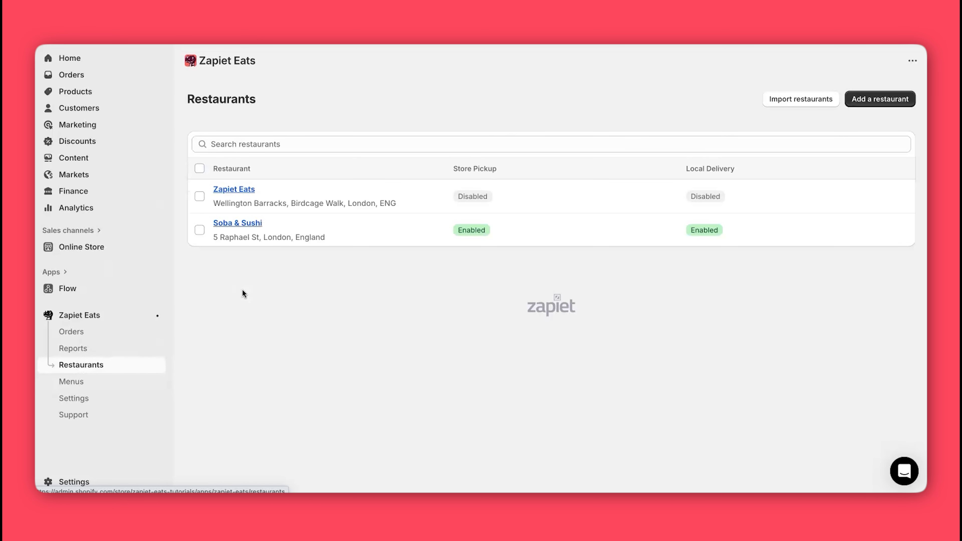
{"action": "left_click", "coordinate": [235, 223]}
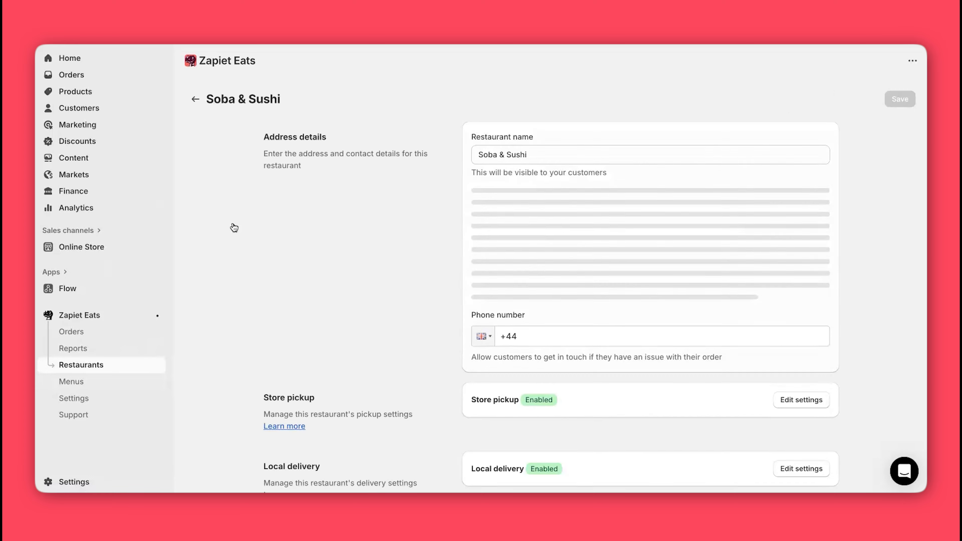
{"action": "scroll", "coordinate": [391, 283], "scroll_direction": "down", "scroll_amount": 6}
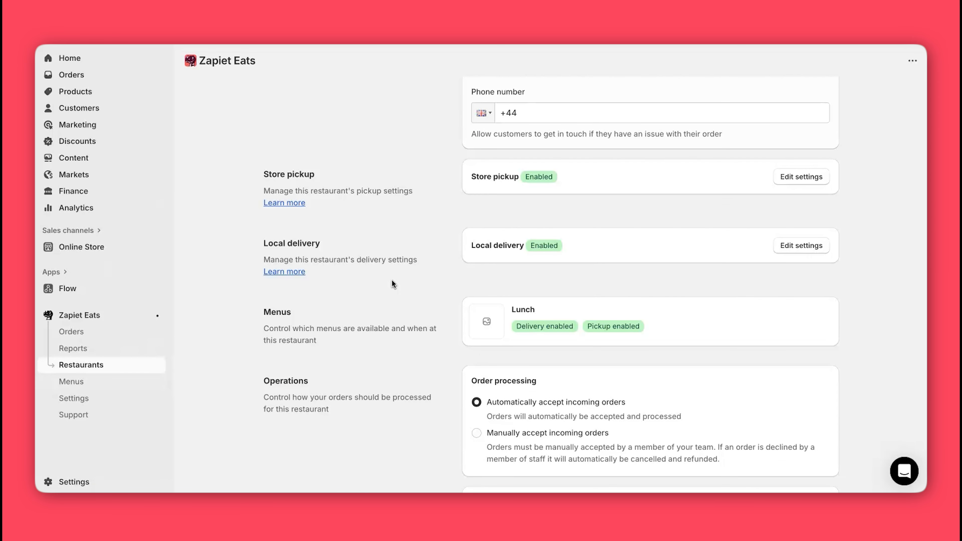
{"action": "left_click", "coordinate": [629, 311]}
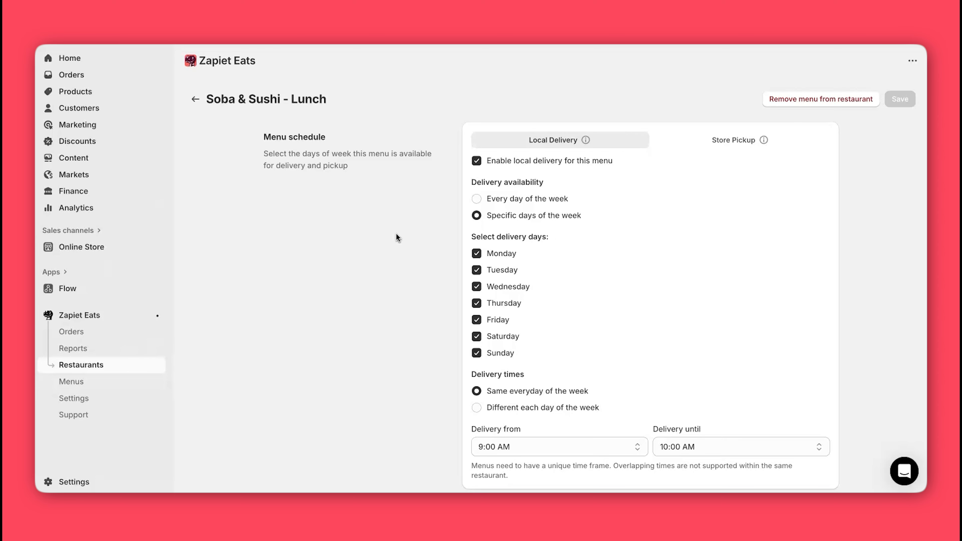
Step: Set Lunch local delivery to every day from 12:00 PM until 5:30 PM
{"action": "left_click", "coordinate": [477, 199]}
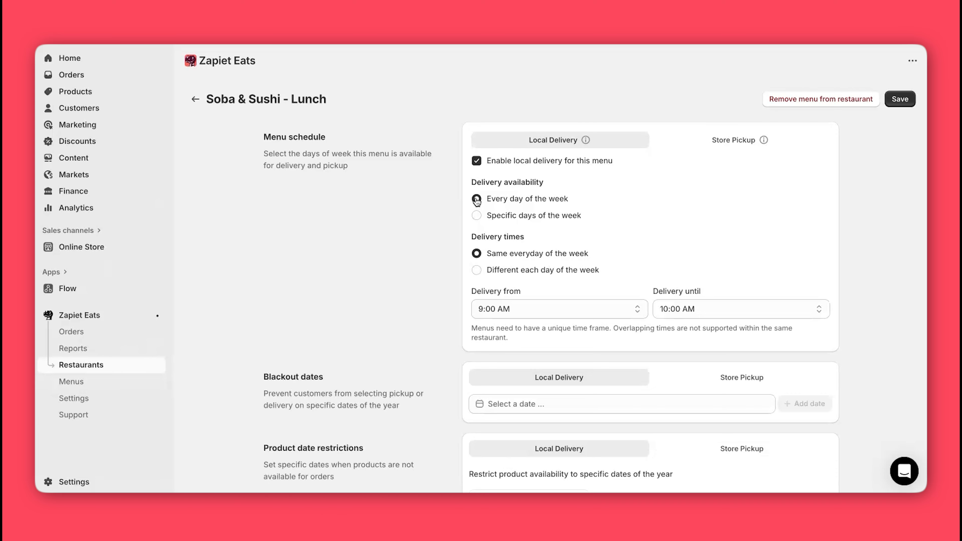
{"action": "left_click", "coordinate": [476, 216]}
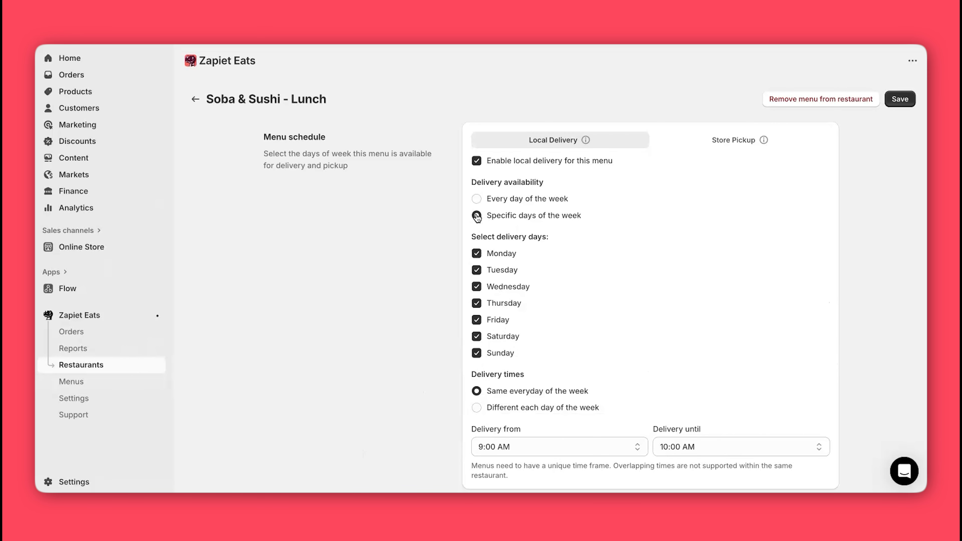
{"action": "left_click", "coordinate": [477, 199]}
{"action": "left_click", "coordinate": [530, 309]}
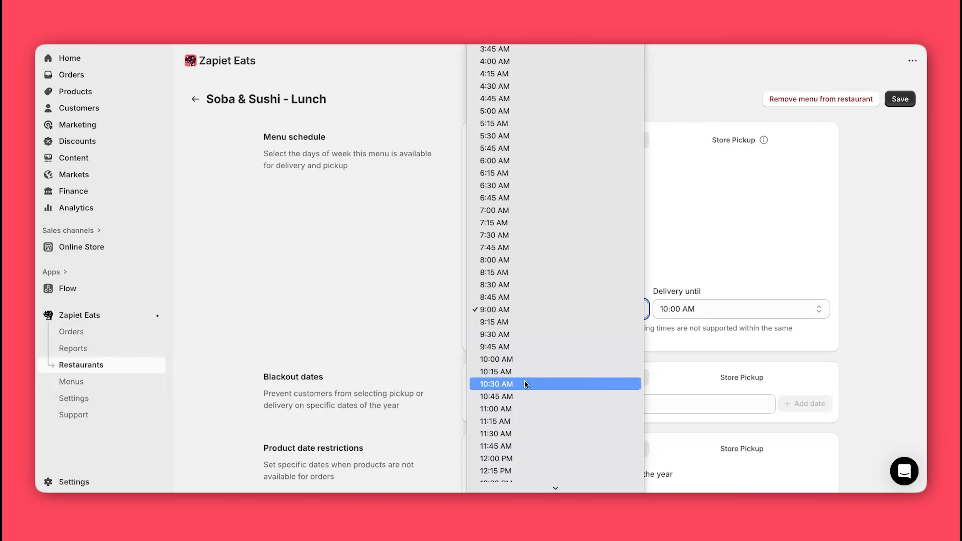
{"action": "left_click", "coordinate": [553, 310]}
{"action": "left_click", "coordinate": [707, 307]}
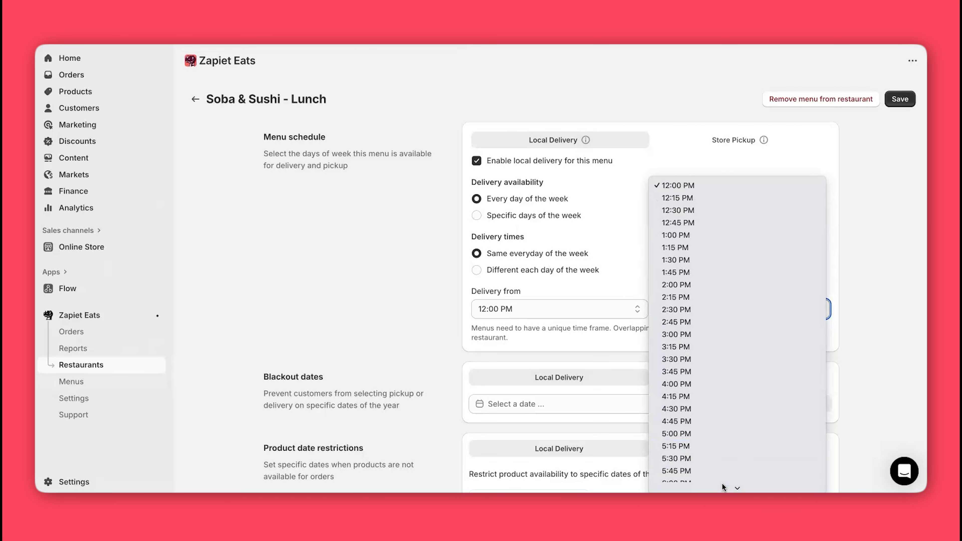
{"action": "left_click", "coordinate": [711, 444]}
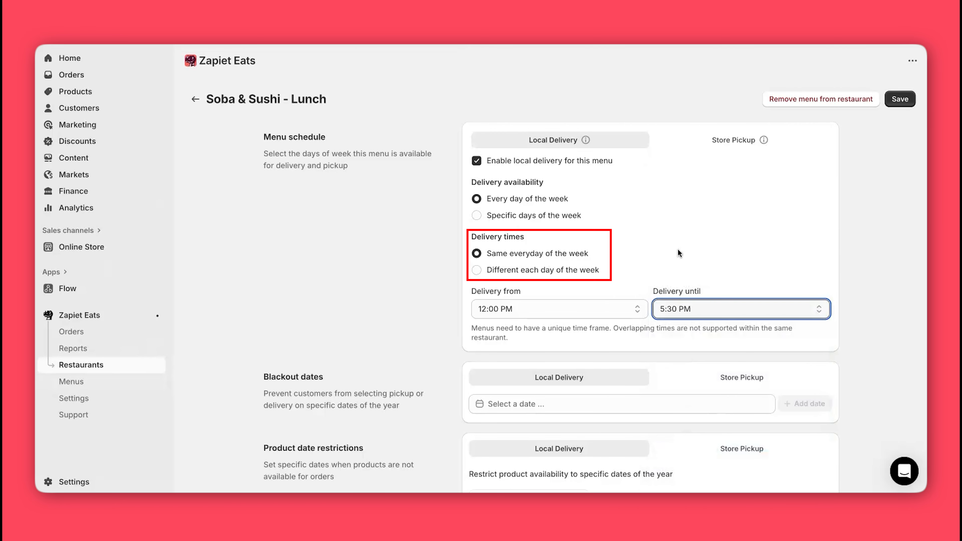
Step: Offer store pickup every day of the week from 12:00 PM until 5:30 PM
{"action": "left_click", "coordinate": [664, 100]}
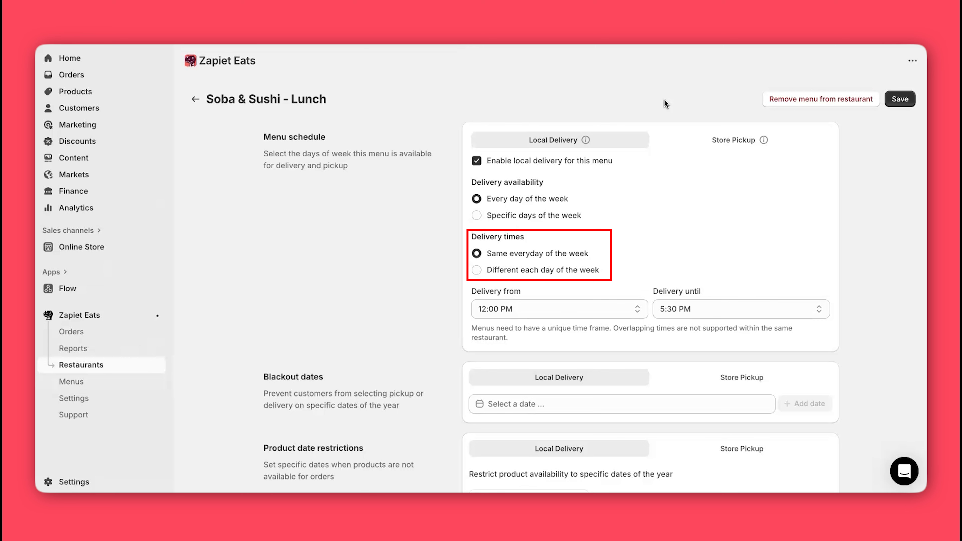
{"action": "left_click", "coordinate": [702, 141]}
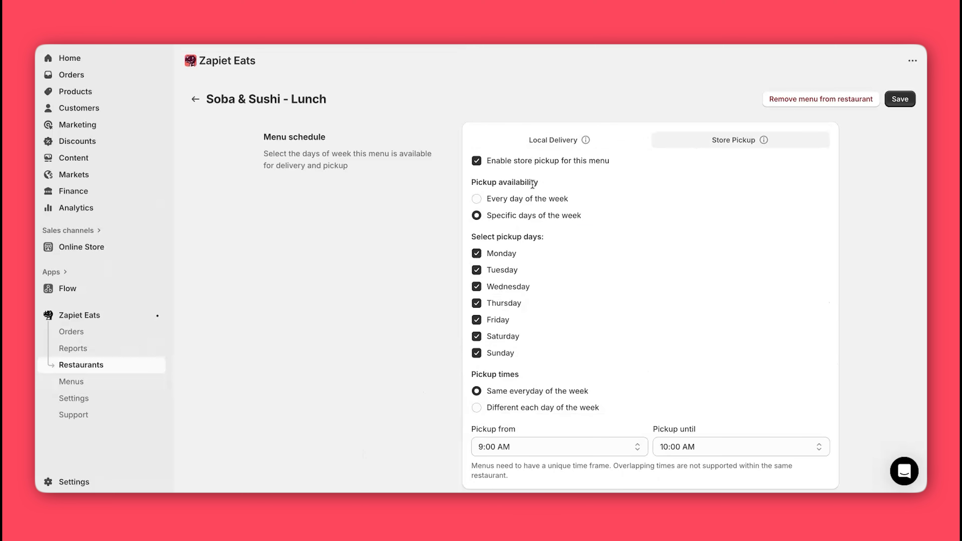
{"action": "left_click", "coordinate": [503, 198]}
{"action": "scroll", "coordinate": [511, 247], "scroll_direction": "down", "scroll_amount": 2}
{"action": "left_click", "coordinate": [508, 247]}
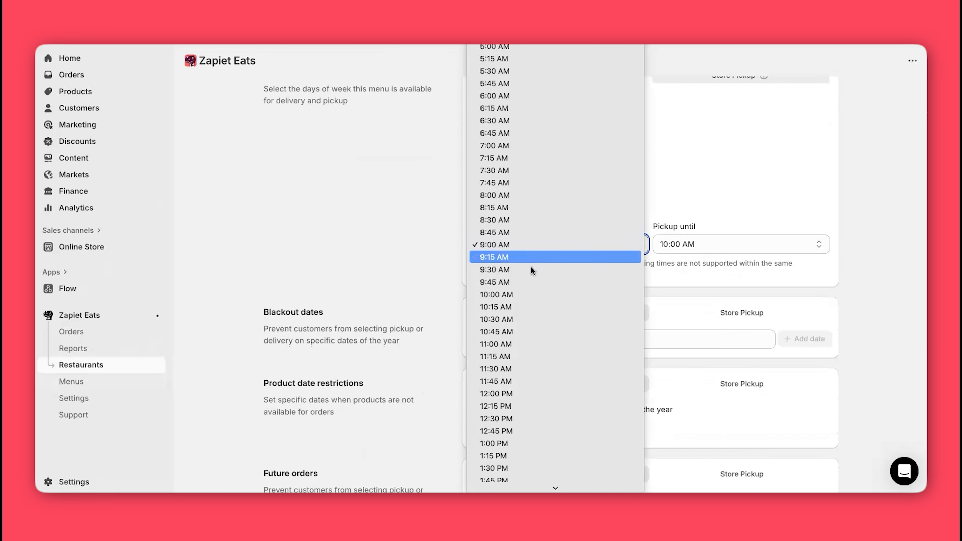
{"action": "left_click", "coordinate": [517, 380]}
{"action": "left_click", "coordinate": [691, 246]}
{"action": "left_click", "coordinate": [696, 442]}
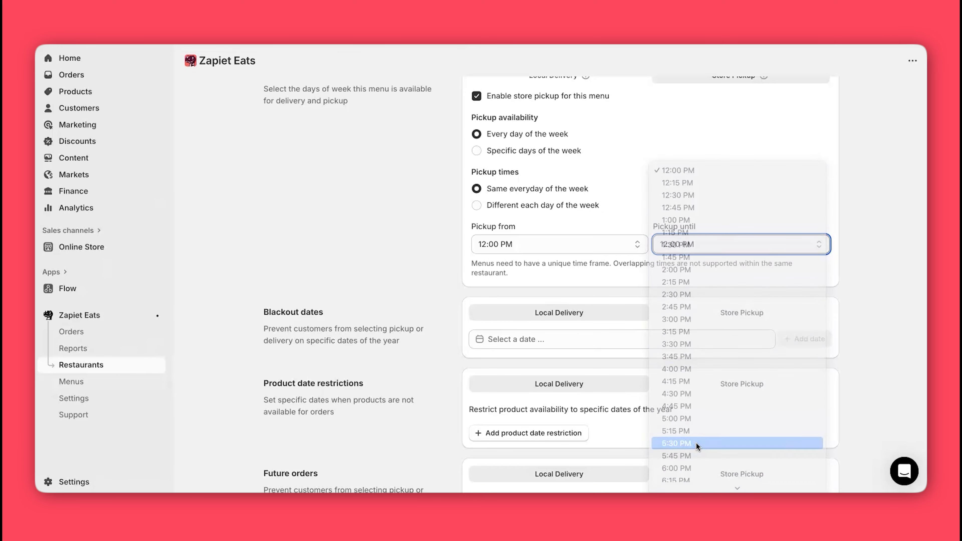
{"action": "scroll", "coordinate": [408, 217], "scroll_direction": "down", "scroll_amount": 3}
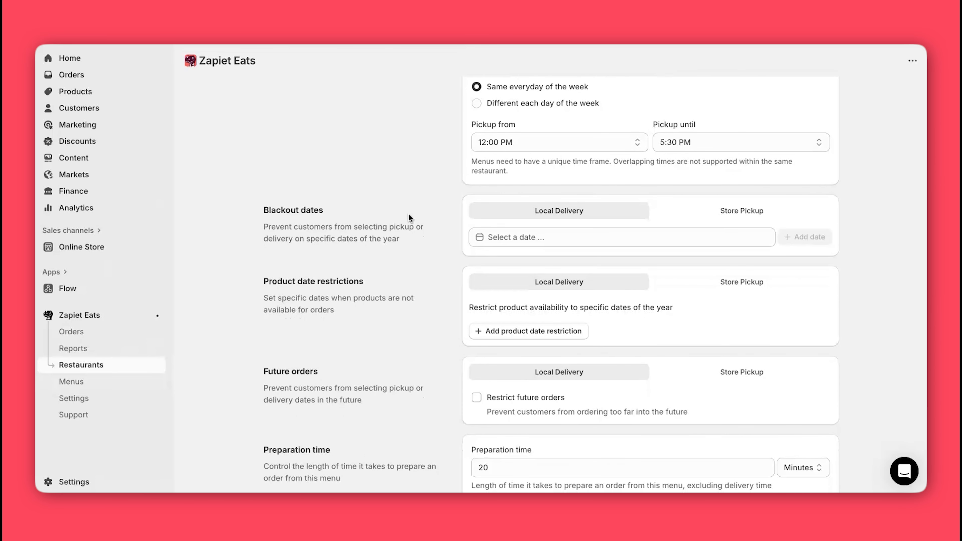
Step: Add Thursday, December 25, 2025 as a local delivery blackout date
{"action": "left_click", "coordinate": [512, 239]}
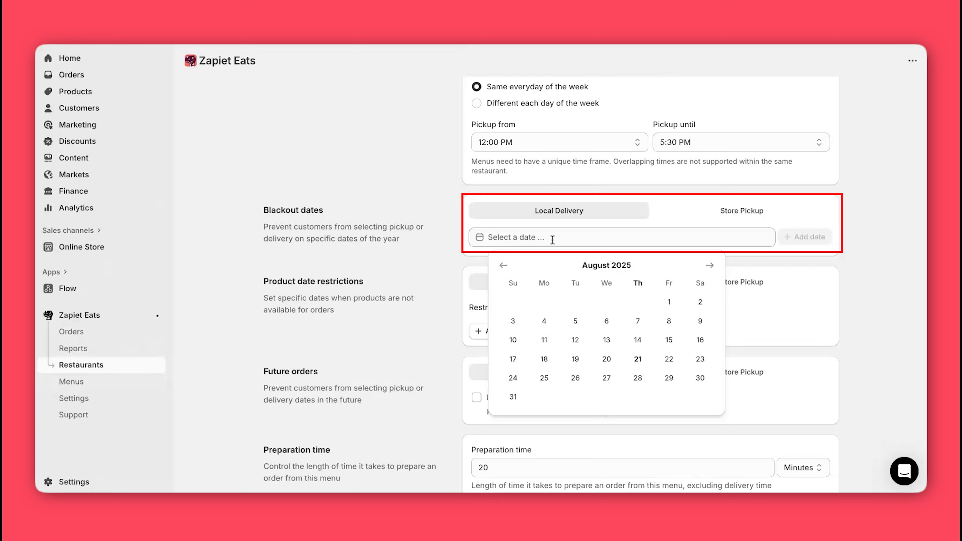
{"action": "left_click", "coordinate": [709, 267]}
{"action": "left_click", "coordinate": [710, 267]}
{"action": "left_click", "coordinate": [710, 267]}
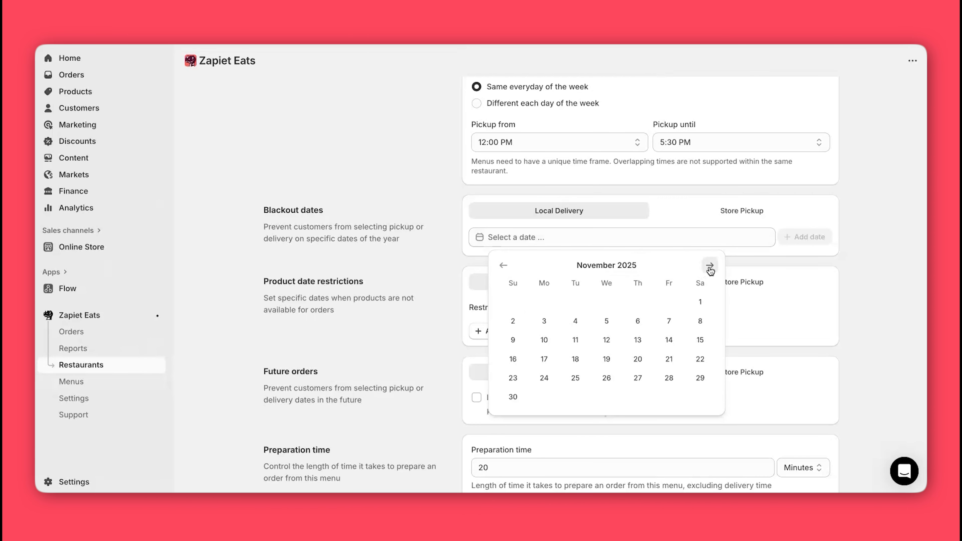
{"action": "left_click", "coordinate": [710, 267]}
{"action": "left_click", "coordinate": [639, 360]}
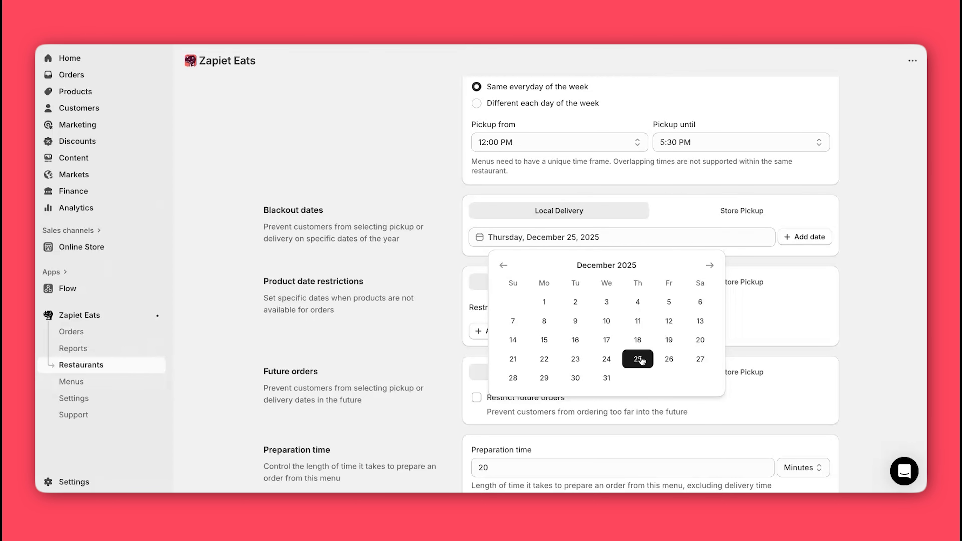
{"action": "left_click", "coordinate": [808, 243]}
Step: Add December 25, 2025 as a store pickup blackout date as well
{"action": "left_click", "coordinate": [732, 211]}
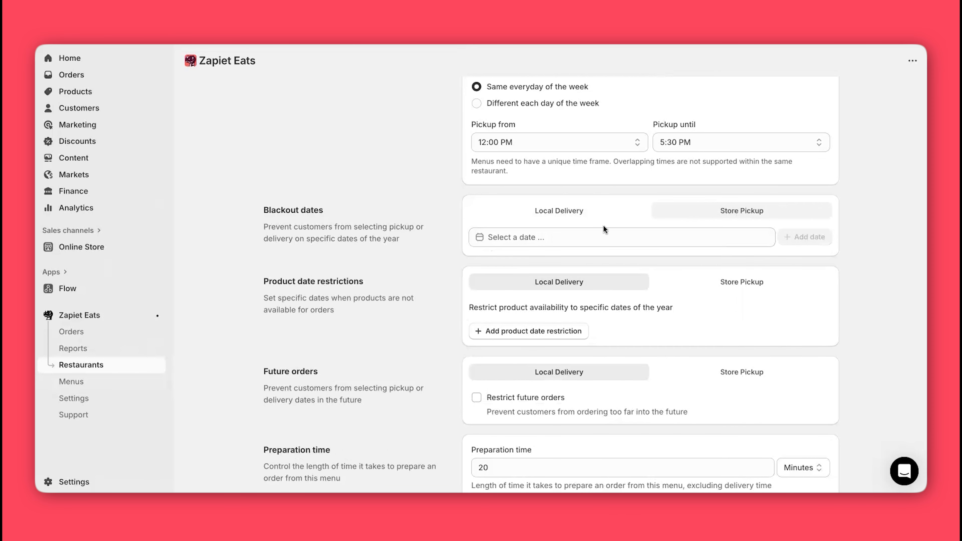
{"action": "left_click", "coordinate": [603, 231]}
{"action": "left_click", "coordinate": [639, 359]}
{"action": "left_click", "coordinate": [797, 238]}
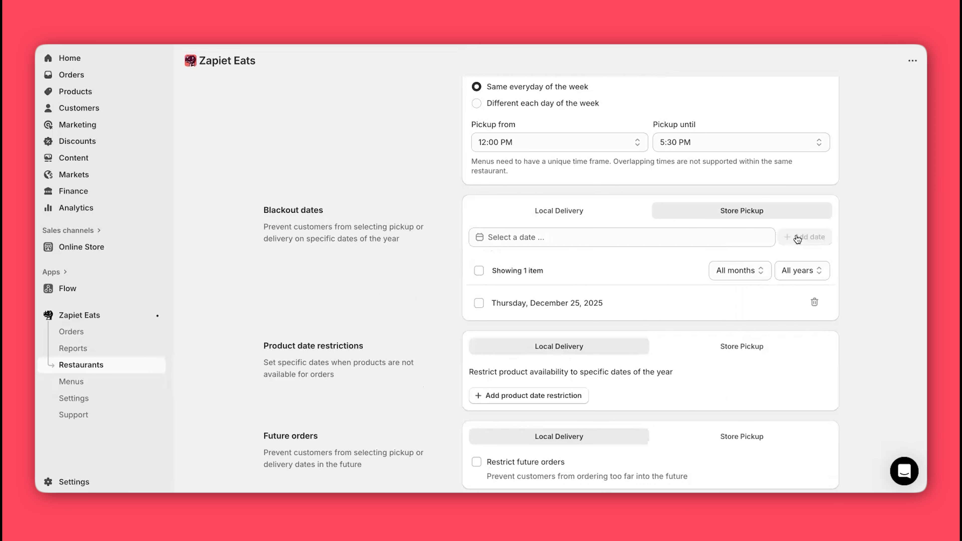
{"action": "scroll", "coordinate": [382, 280], "scroll_direction": "down", "scroll_amount": 3}
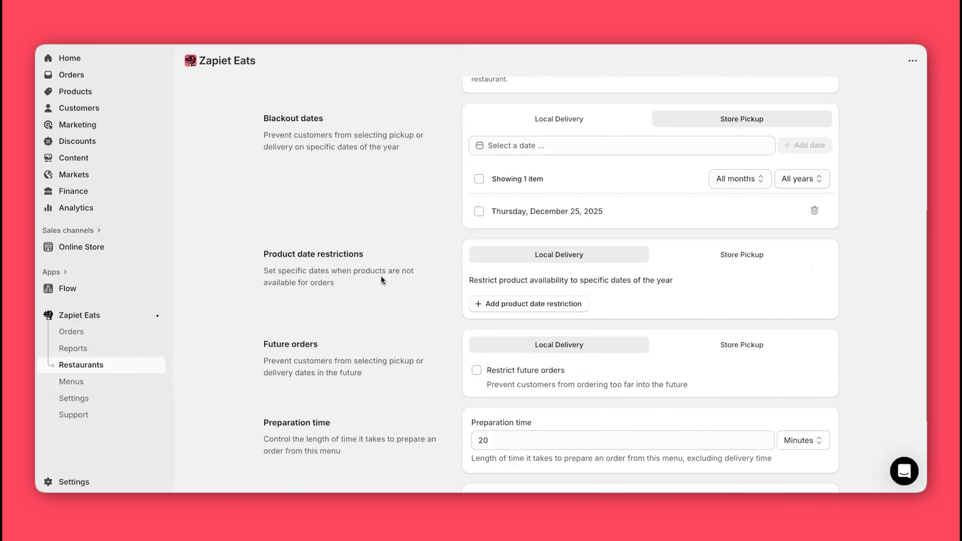
{"action": "scroll", "coordinate": [381, 280], "scroll_direction": "down", "scroll_amount": 2}
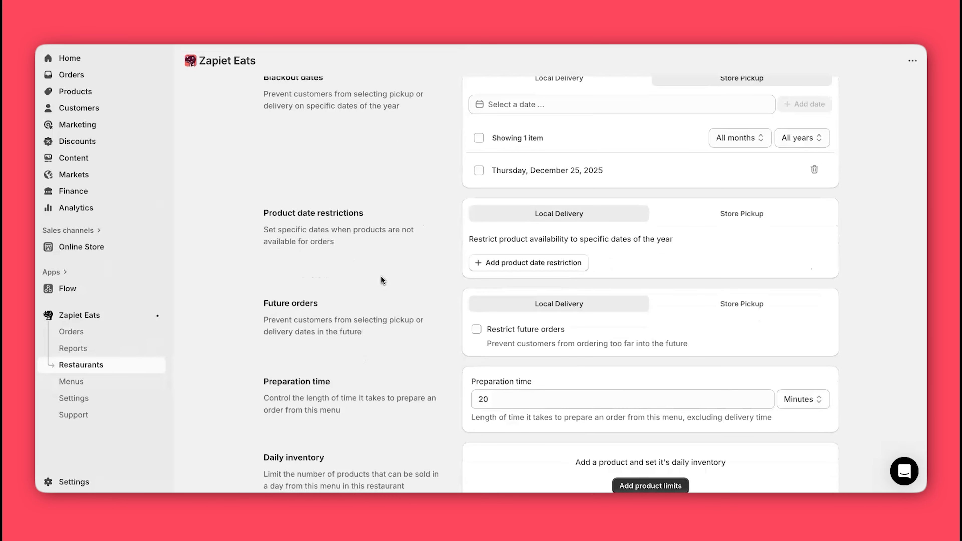
Step: Add a date restriction limiting Salmon Nigiri local delivery to August 25–30, 2025
{"action": "left_click", "coordinate": [501, 266]}
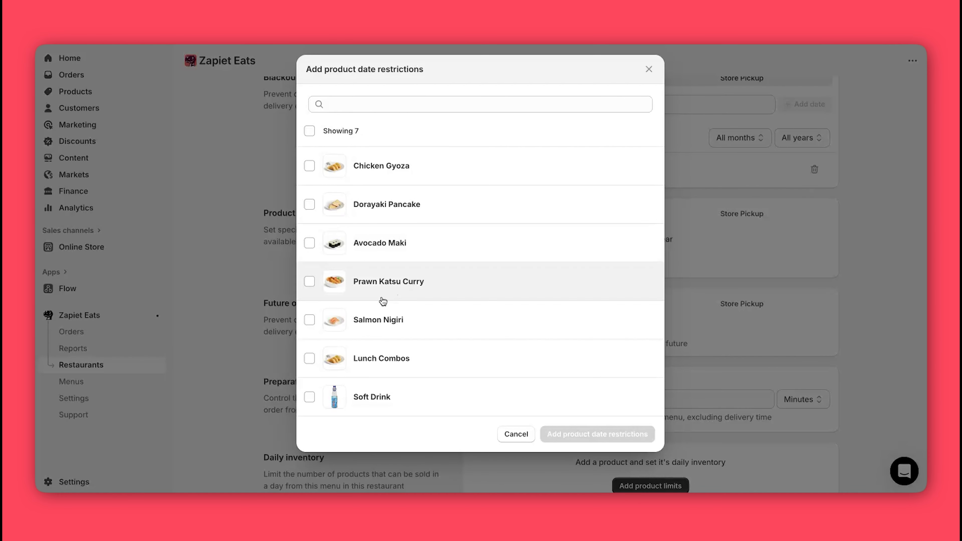
{"action": "left_click", "coordinate": [310, 319]}
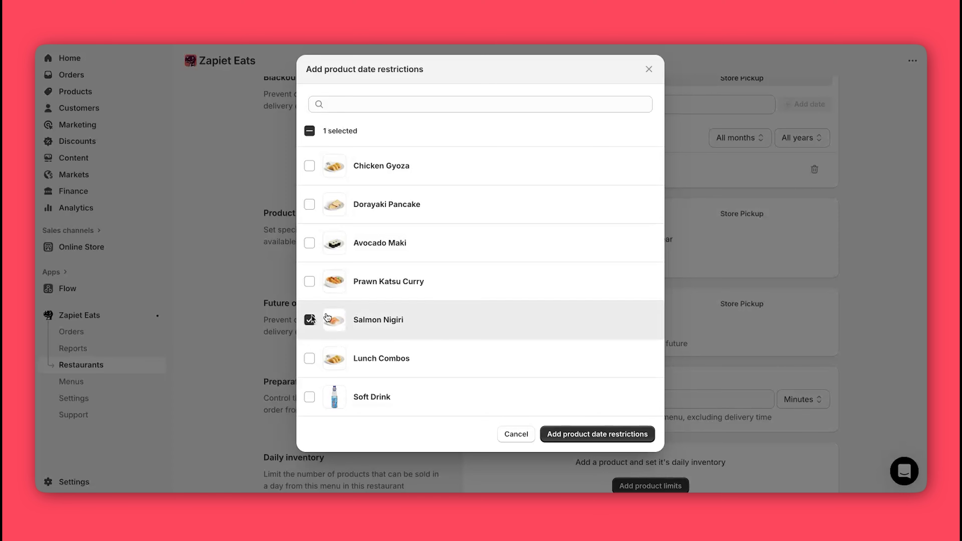
{"action": "left_click", "coordinate": [573, 434]}
{"action": "left_click", "coordinate": [477, 272]}
{"action": "left_click", "coordinate": [342, 335]}
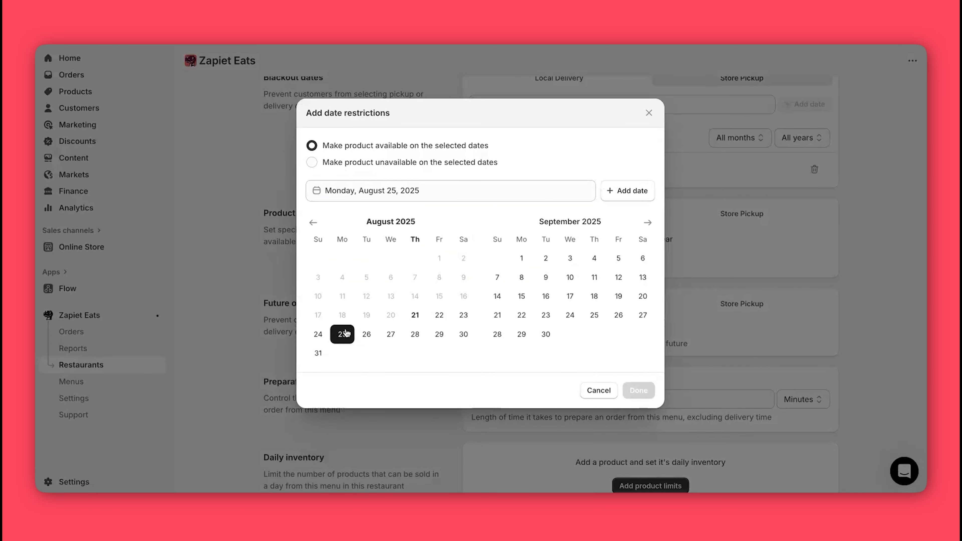
{"action": "left_click", "coordinate": [462, 335]}
{"action": "left_click", "coordinate": [621, 273]}
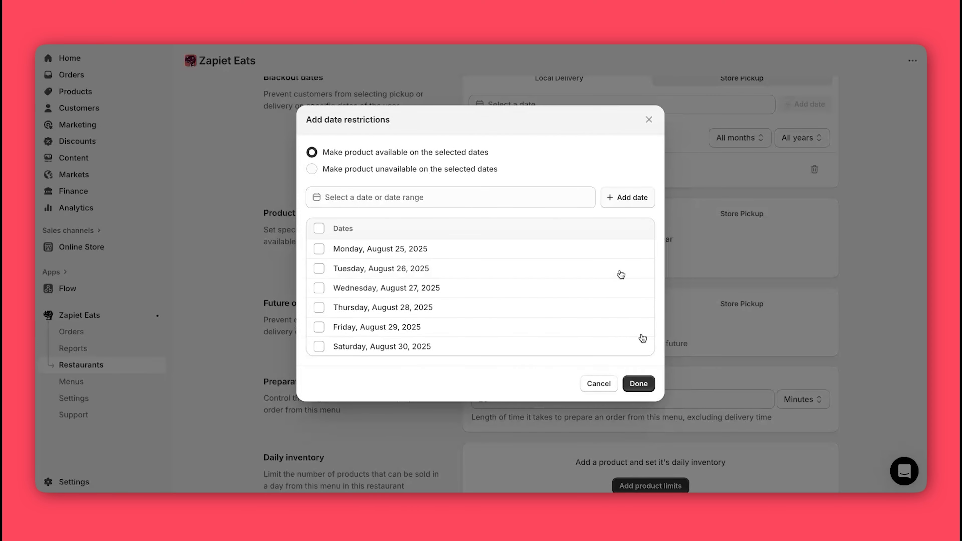
{"action": "left_click", "coordinate": [638, 384]}
{"action": "scroll", "coordinate": [372, 287], "scroll_direction": "down", "scroll_amount": 4}
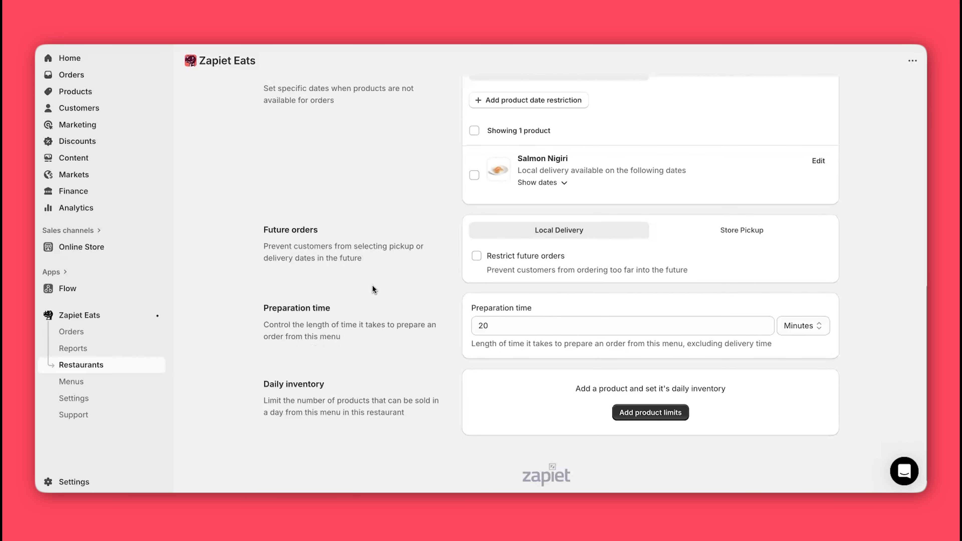
Step: Restrict future delivery and pickup orders to 7 days ahead
{"action": "left_click", "coordinate": [476, 257]}
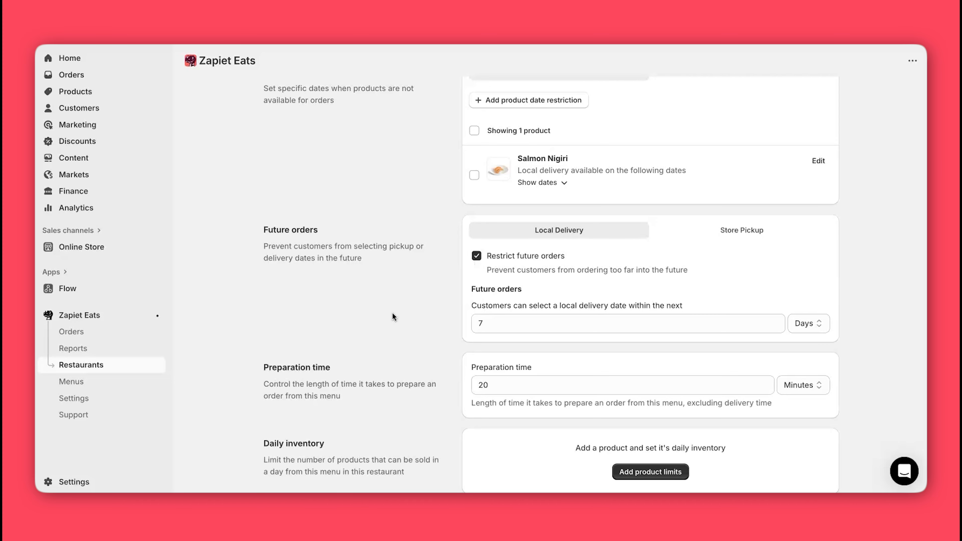
{"action": "left_click", "coordinate": [720, 232]}
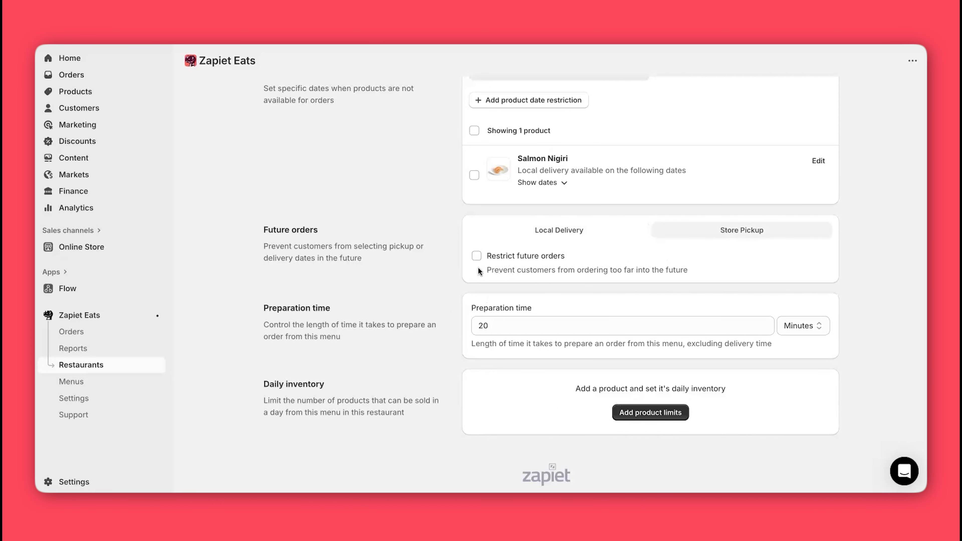
{"action": "left_click", "coordinate": [476, 256]}
Step: Change the preparation time to 30 minutes
{"action": "scroll", "coordinate": [396, 293], "scroll_direction": "down", "scroll_amount": 2}
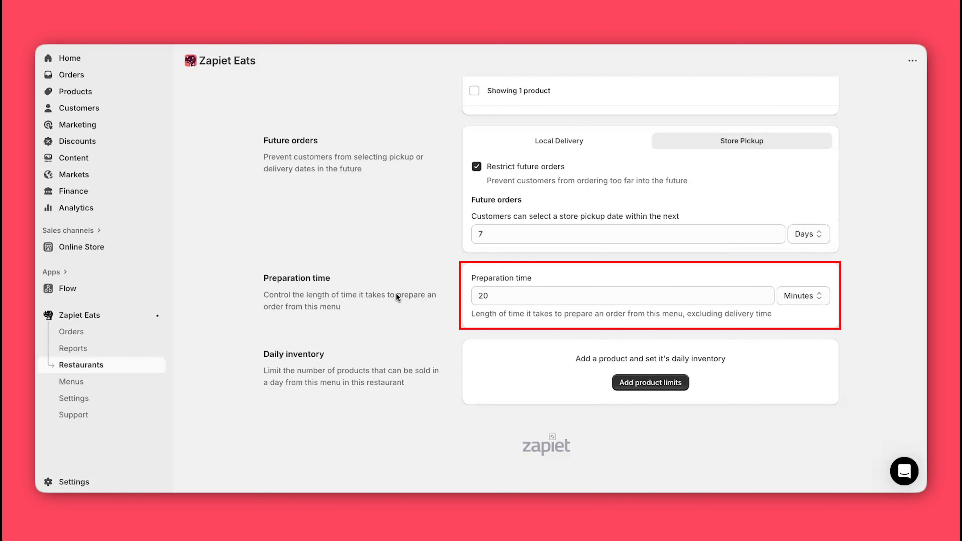
{"action": "left_click", "coordinate": [488, 296]}
{"action": "key", "text": "BackSpace"}
{"action": "type", "text": "30"}
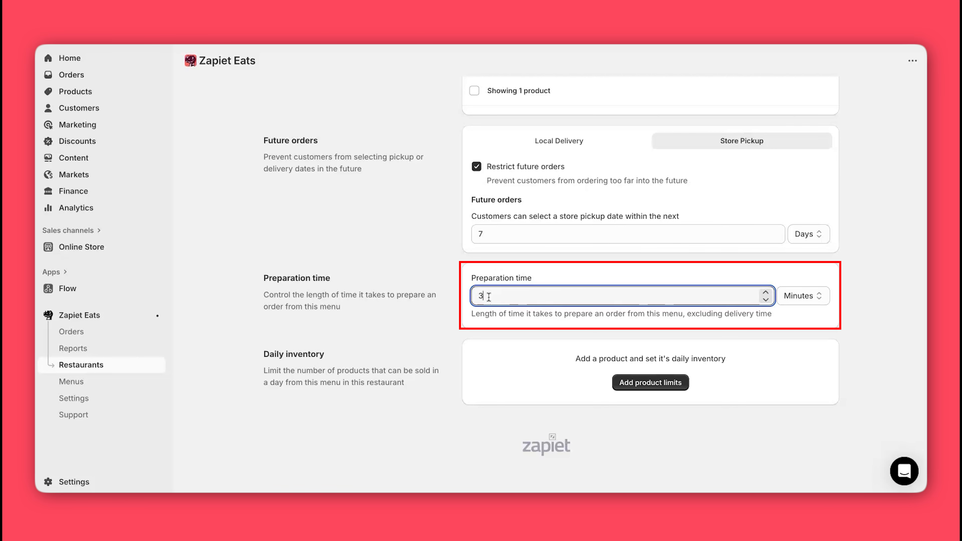
{"action": "left_click", "coordinate": [425, 245]}
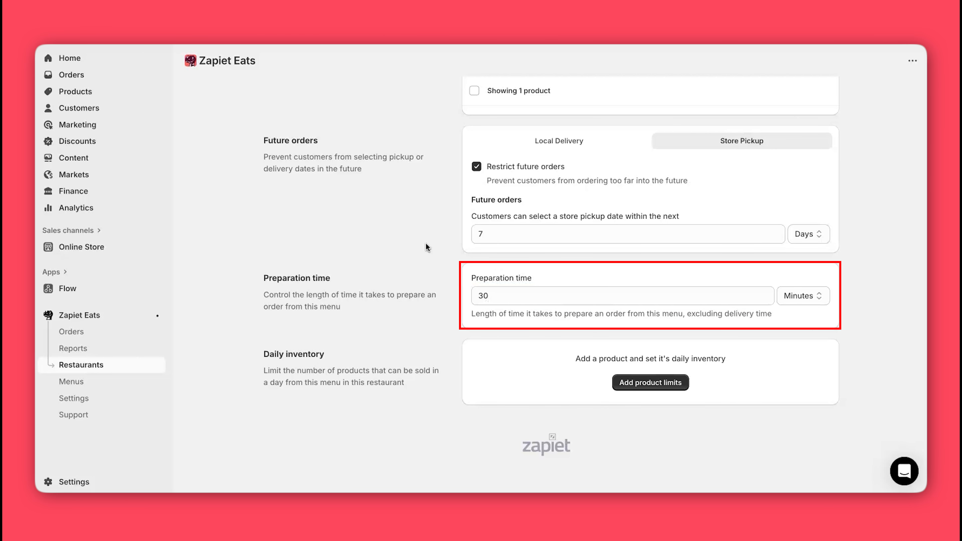
Step: Add a 30-per-day product limit for Salmon Nigiri, then save the Soba & Sushi - Lunch settings
{"action": "left_click", "coordinate": [685, 386]}
{"action": "left_click", "coordinate": [310, 320]}
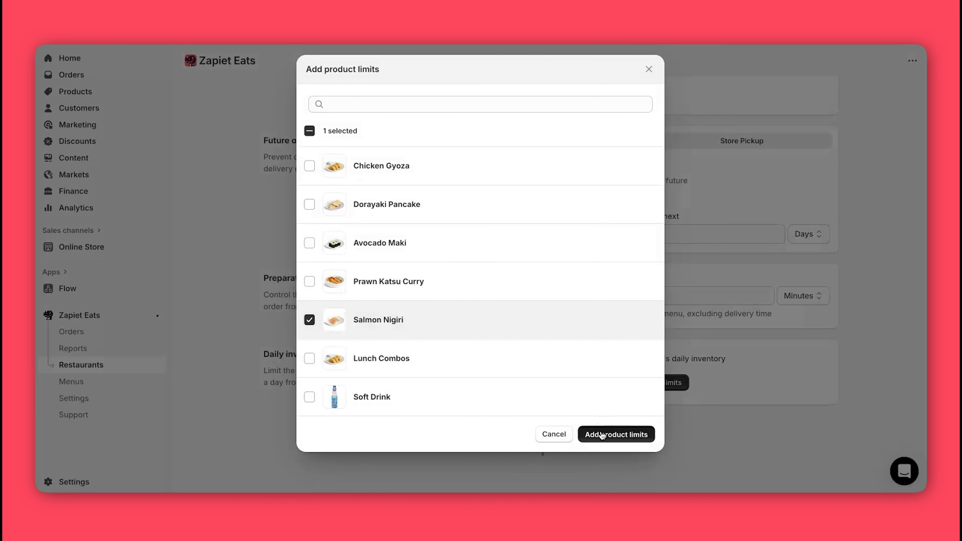
{"action": "left_click", "coordinate": [603, 435]}
{"action": "left_click", "coordinate": [503, 254]}
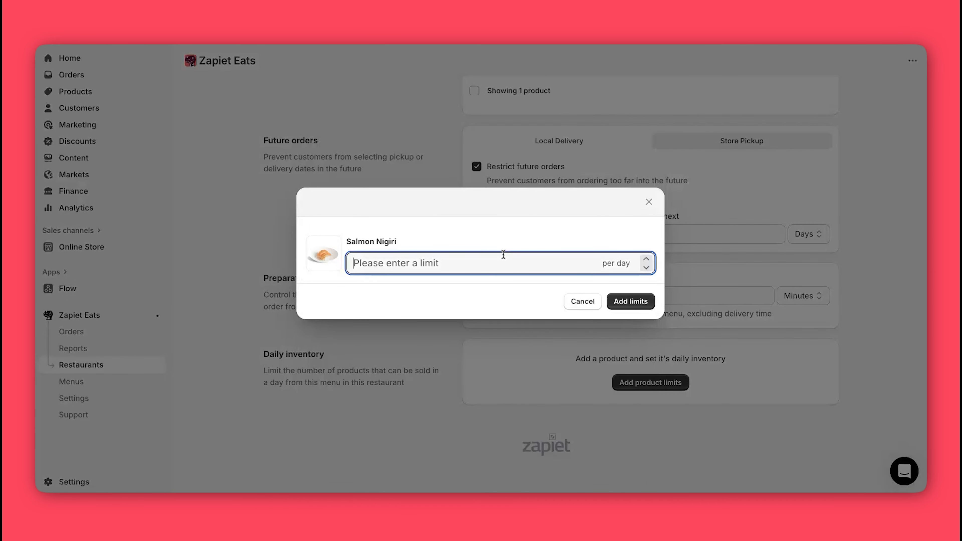
{"action": "type", "text": "30"}
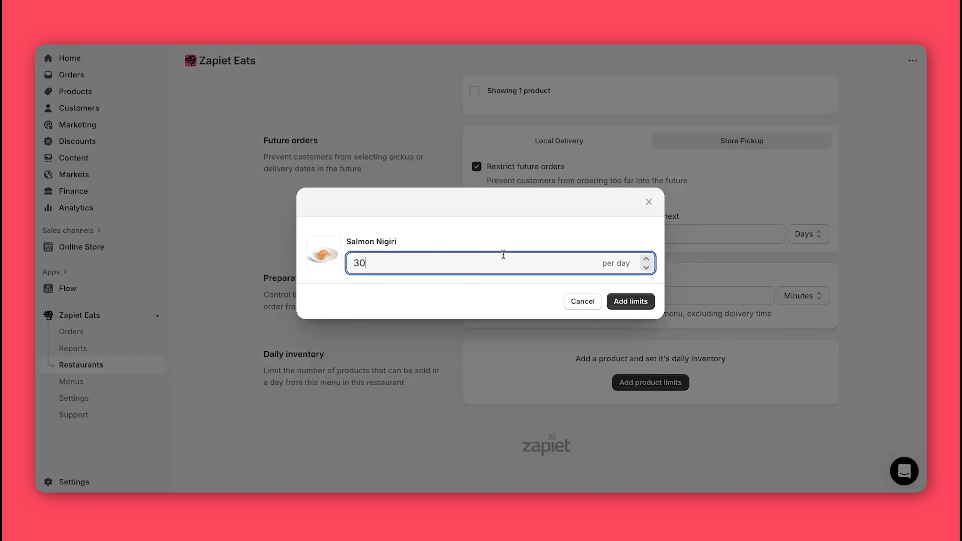
{"action": "left_click", "coordinate": [649, 302]}
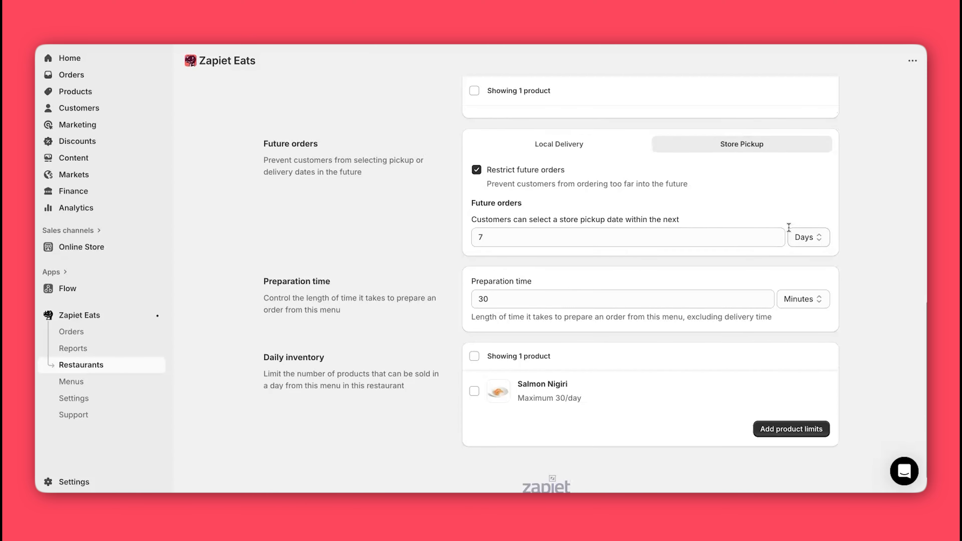
{"action": "scroll", "coordinate": [789, 229], "scroll_direction": "up", "scroll_amount": 10}
{"action": "left_click", "coordinate": [904, 101]}
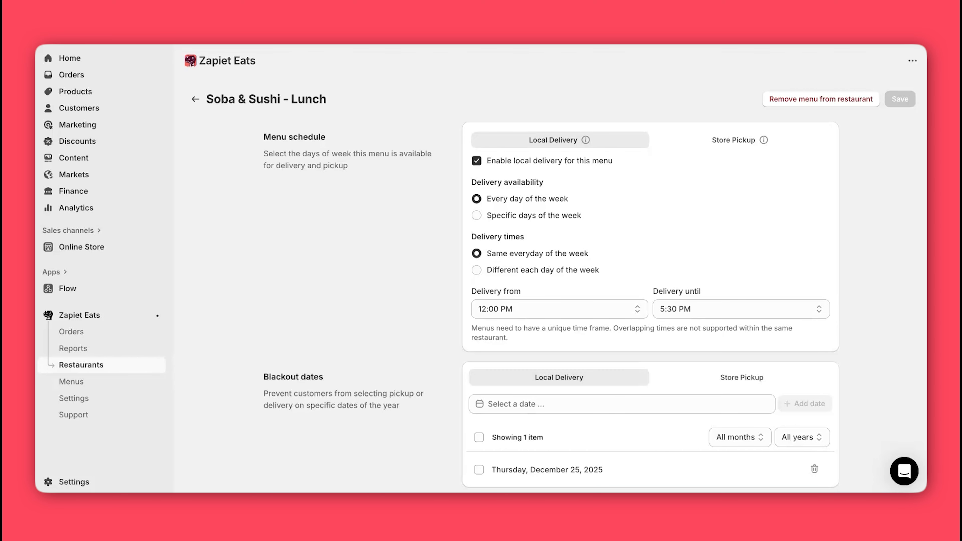
Step: From Zapiet Eats Settings > Themes, preview the live Zapiet Eats theme in the editor
{"action": "left_click", "coordinate": [73, 398]}
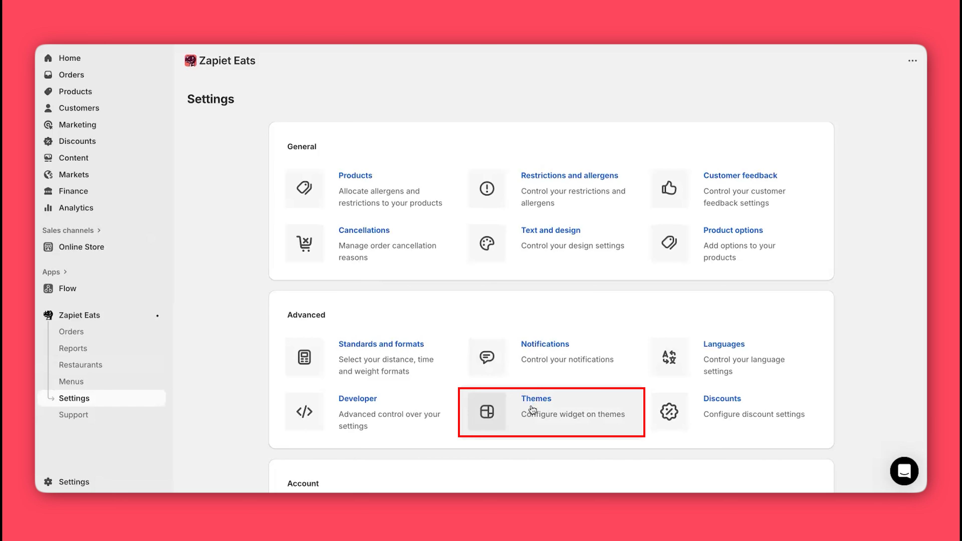
{"action": "left_click", "coordinate": [532, 410]}
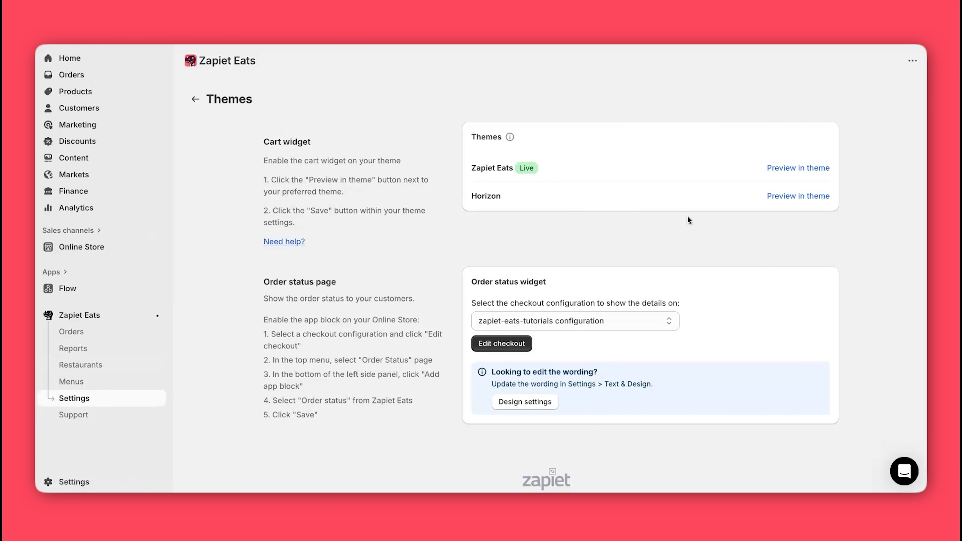
{"action": "left_click", "coordinate": [802, 168]}
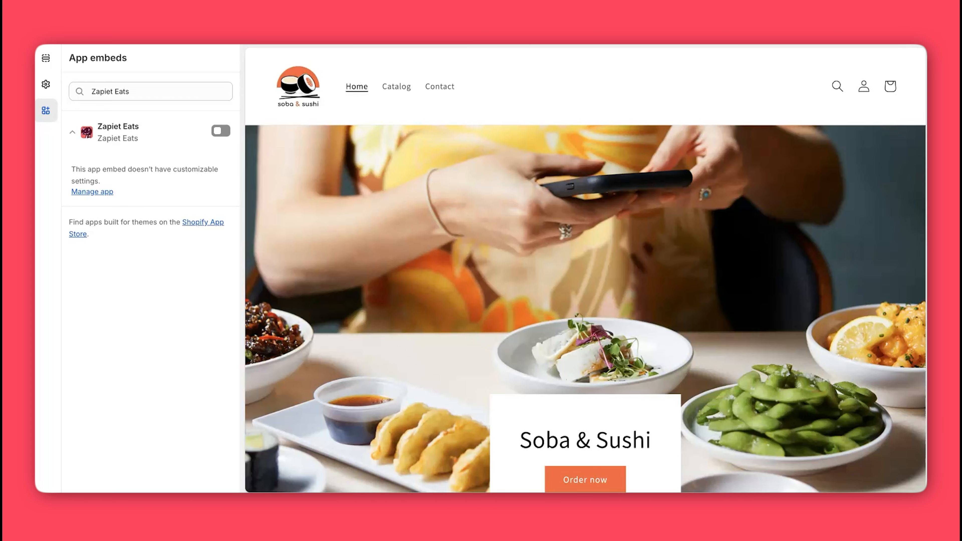
Step: Switch on the Zapiet Eats app embed and save the theme with Cmd+S
{"action": "left_click", "coordinate": [221, 131]}
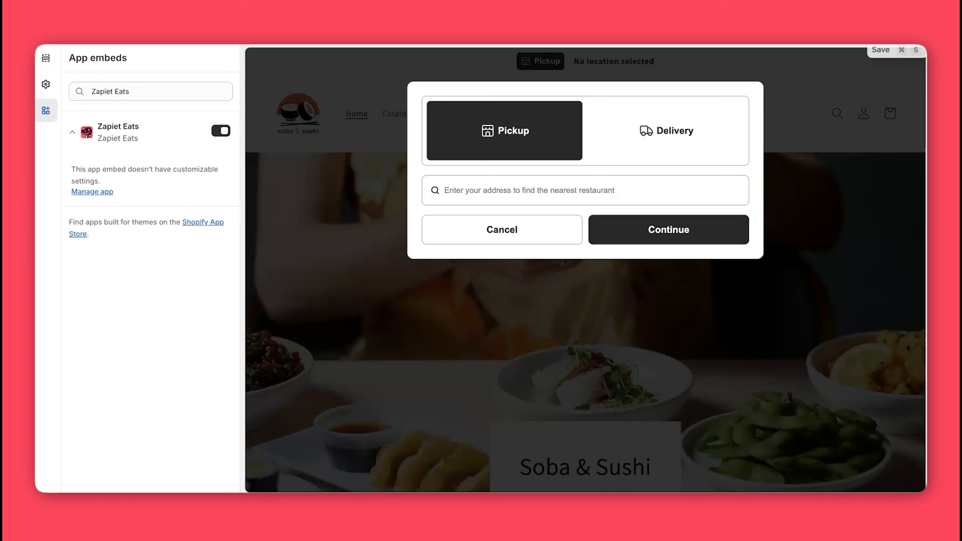
{"action": "key", "text": "super+s"}
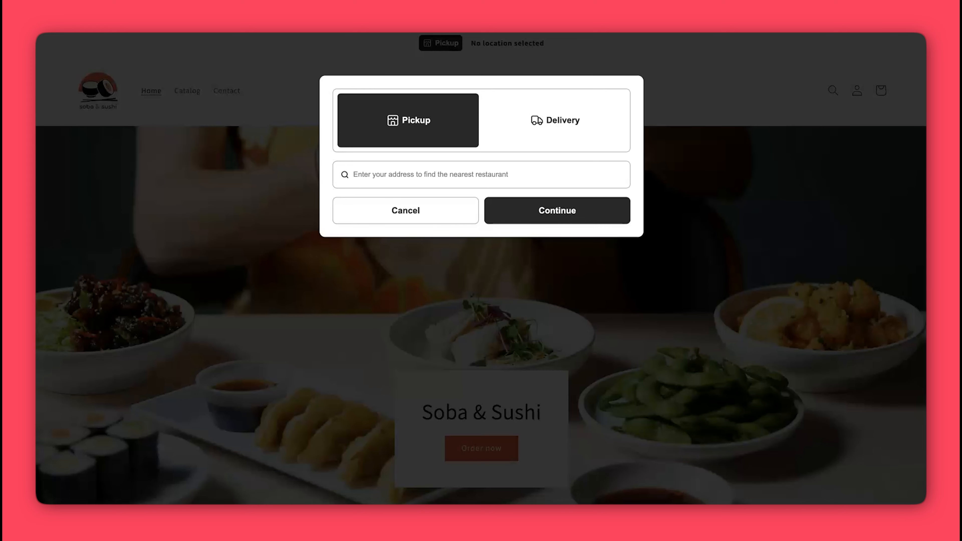
Step: Switch the order to delivery and enter the customer's address, choosing the matching suggestion
{"action": "left_click", "coordinate": [541, 108]}
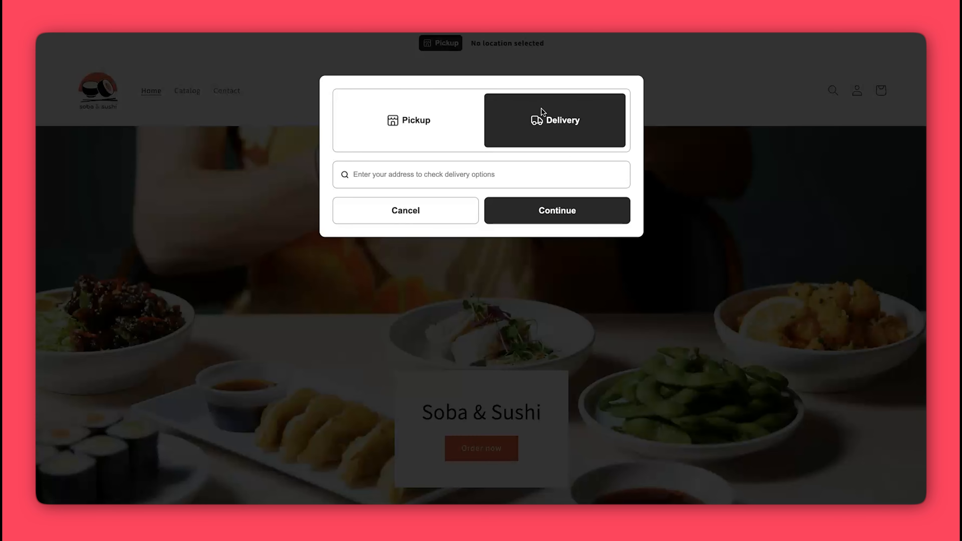
{"action": "left_click", "coordinate": [442, 175]}
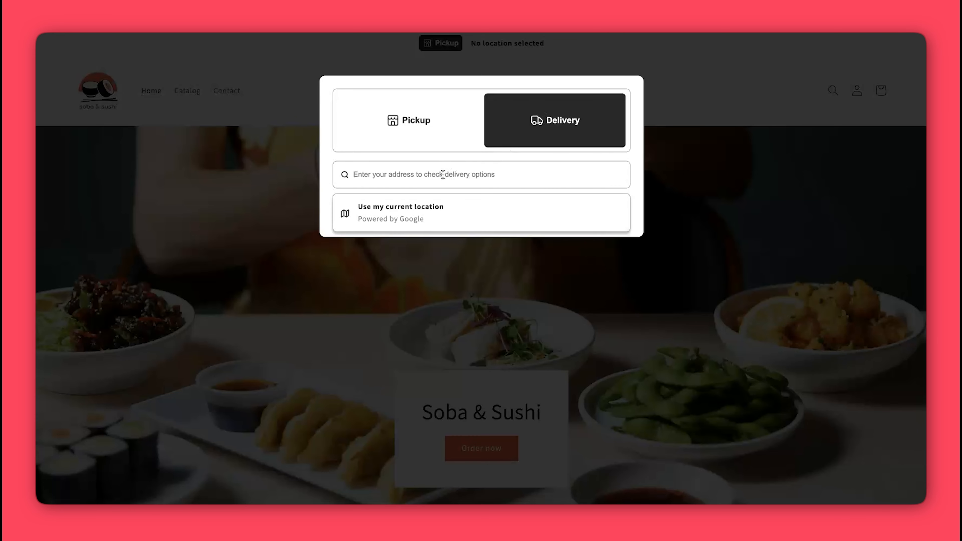
{"action": "type", "text": "123"}
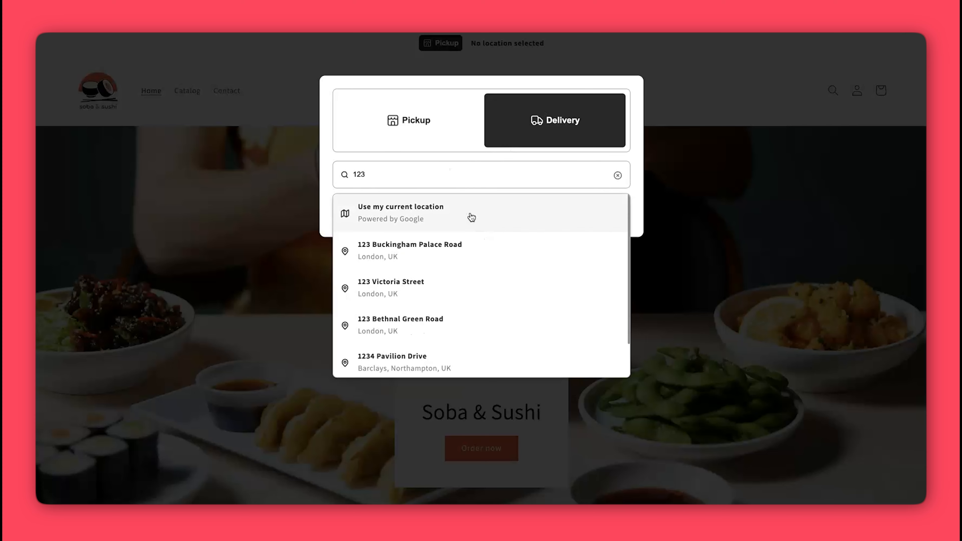
{"action": "left_click", "coordinate": [432, 287]}
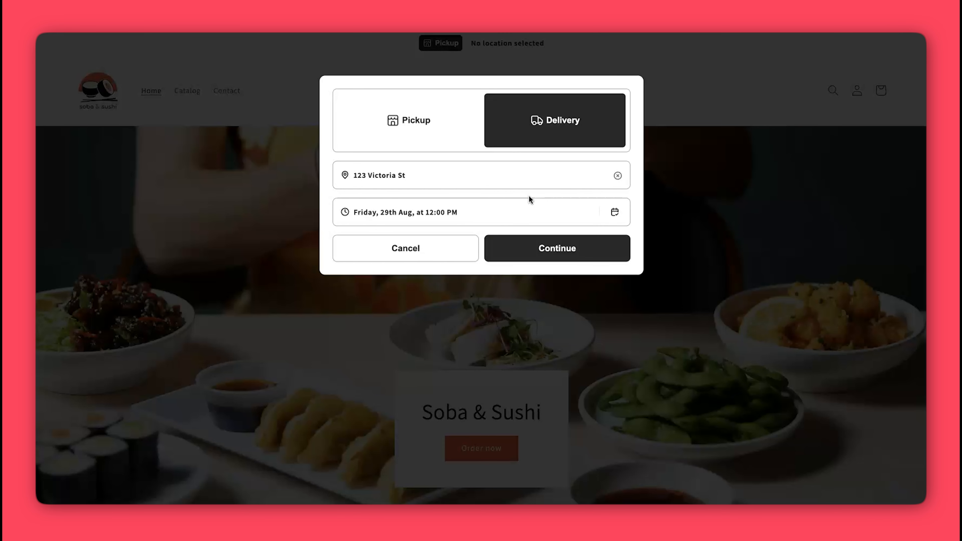
Step: Schedule delivery for Friday 29th Aug at 2:00 PM and continue to delivery details
{"action": "left_click", "coordinate": [615, 213]}
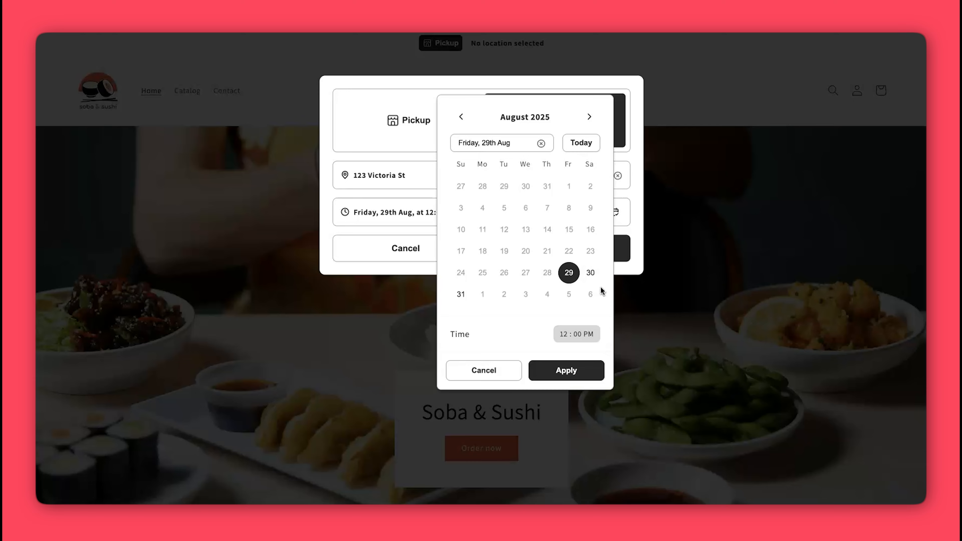
{"action": "left_click", "coordinate": [571, 339]}
{"action": "scroll", "coordinate": [577, 346], "scroll_direction": "down", "scroll_amount": 3}
{"action": "left_click", "coordinate": [570, 338]}
{"action": "left_click", "coordinate": [564, 372]}
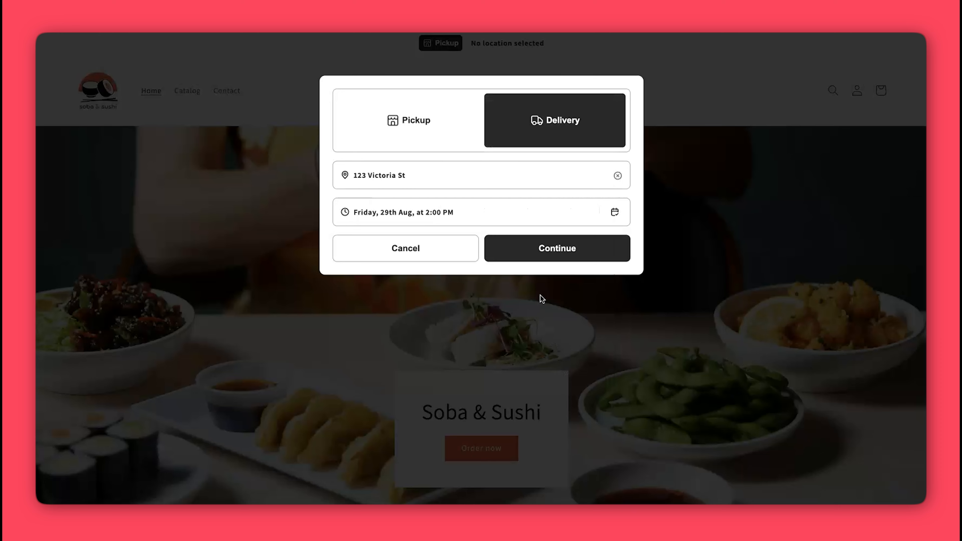
{"action": "left_click", "coordinate": [542, 253]}
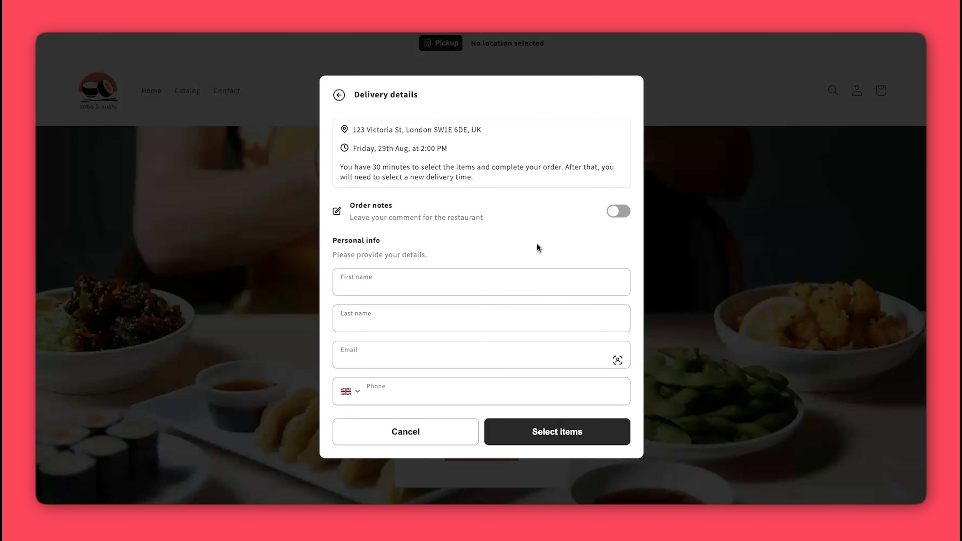
Step: Enable order notes, write 'Please send chopsticks.' and enter the customer's first name
{"action": "left_click", "coordinate": [618, 211]}
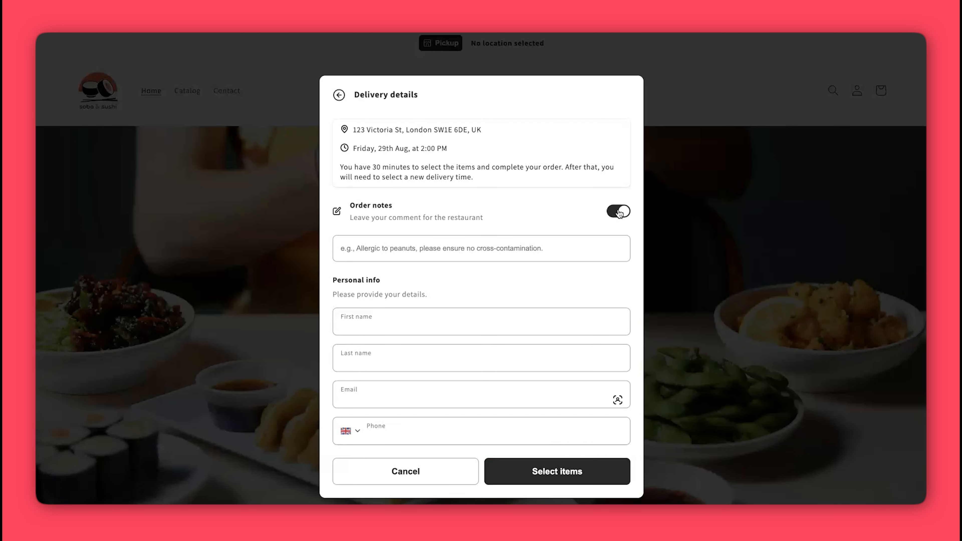
{"action": "left_click", "coordinate": [375, 247]}
{"action": "type", "text": "Please send chopsticks"}
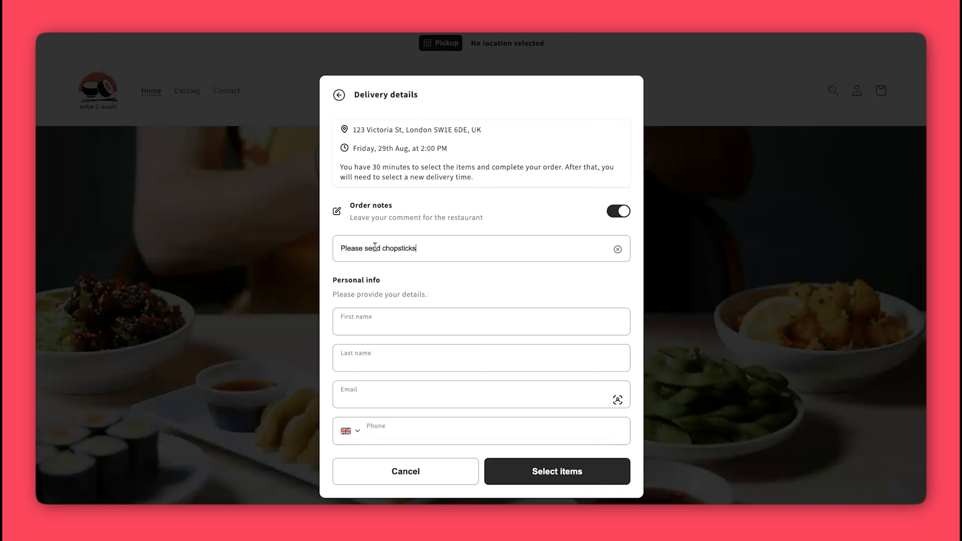
{"action": "type", "text": "Zack"}
Step: Fill in the customer's last name, email and phone number, then submit to reach the Lunch items
{"action": "left_click", "coordinate": [358, 364]}
{"action": "type", "text": "Zapiet"}
{"action": "left_click", "coordinate": [360, 397]}
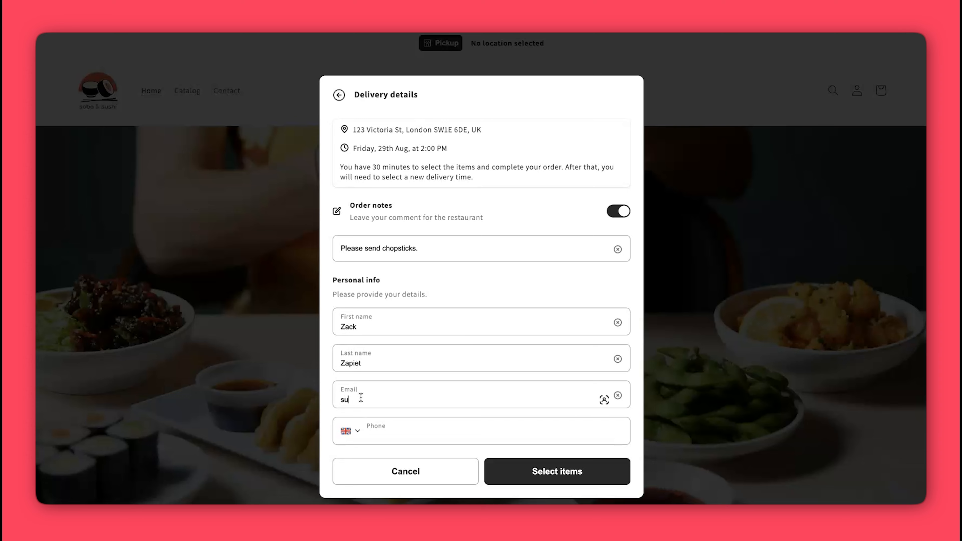
{"action": "left_click", "coordinate": [396, 437]}
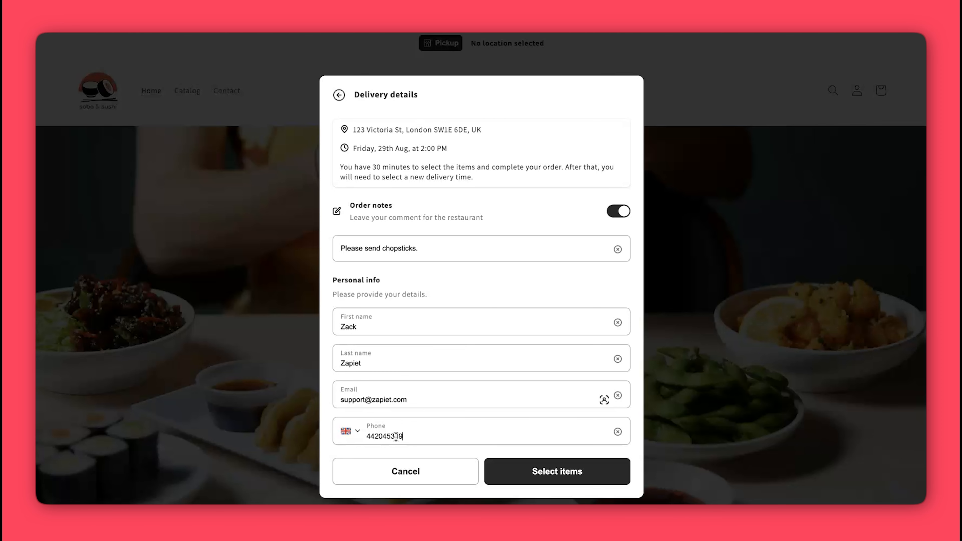
{"action": "left_click", "coordinate": [540, 476]}
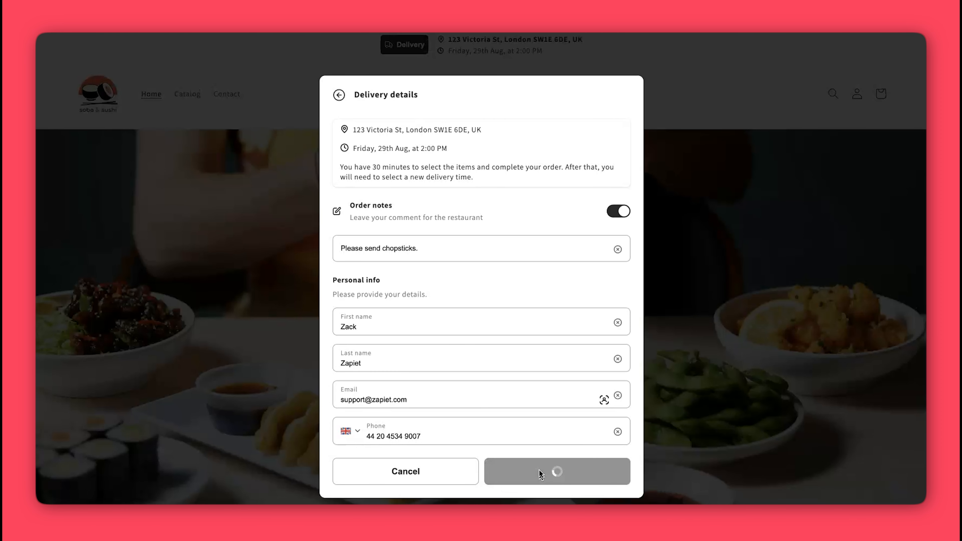
{"action": "scroll", "coordinate": [493, 157], "scroll_direction": "down", "scroll_amount": 3}
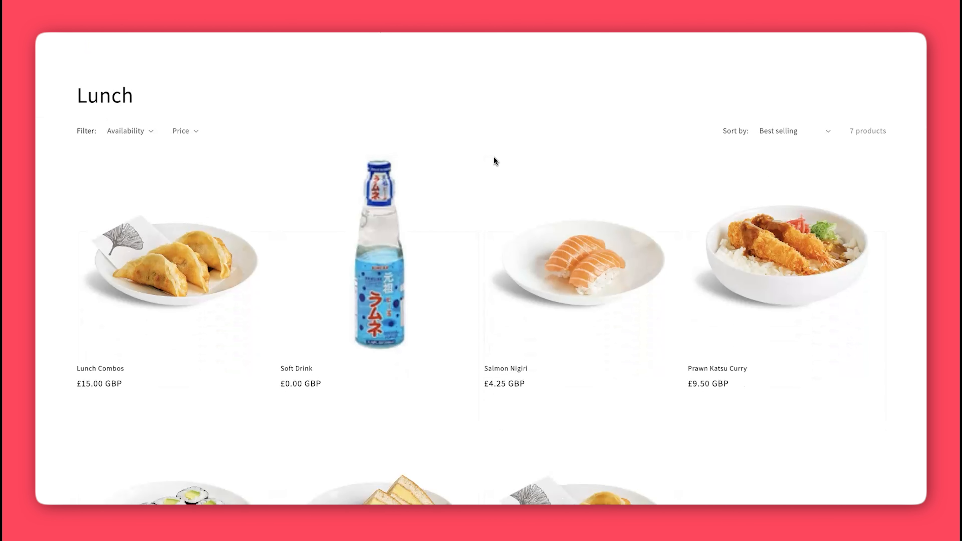
Step: Add one Lunch Combos to the cart and check out to a £20.95 total with £5.95 delivery
{"action": "scroll", "coordinate": [493, 160], "scroll_direction": "down", "scroll_amount": 2}
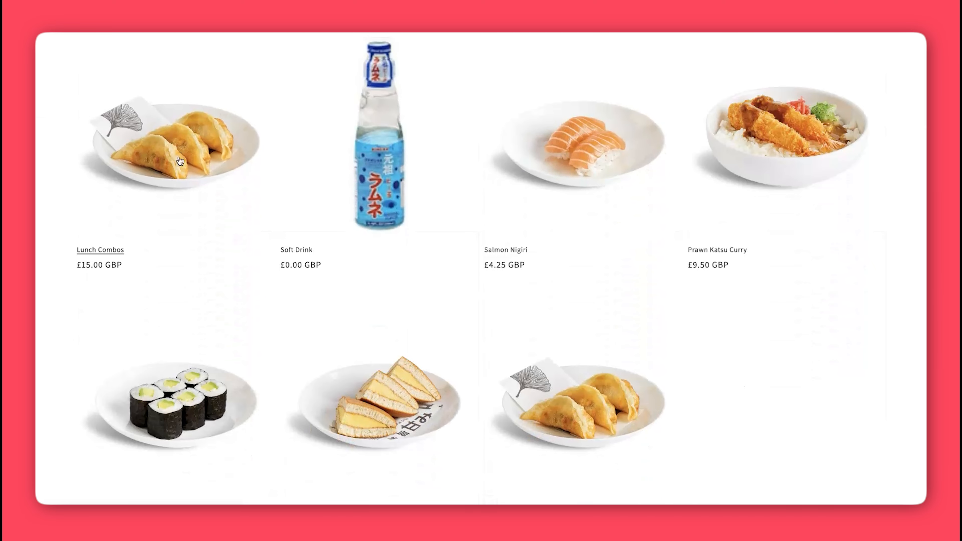
{"action": "left_click", "coordinate": [180, 167]}
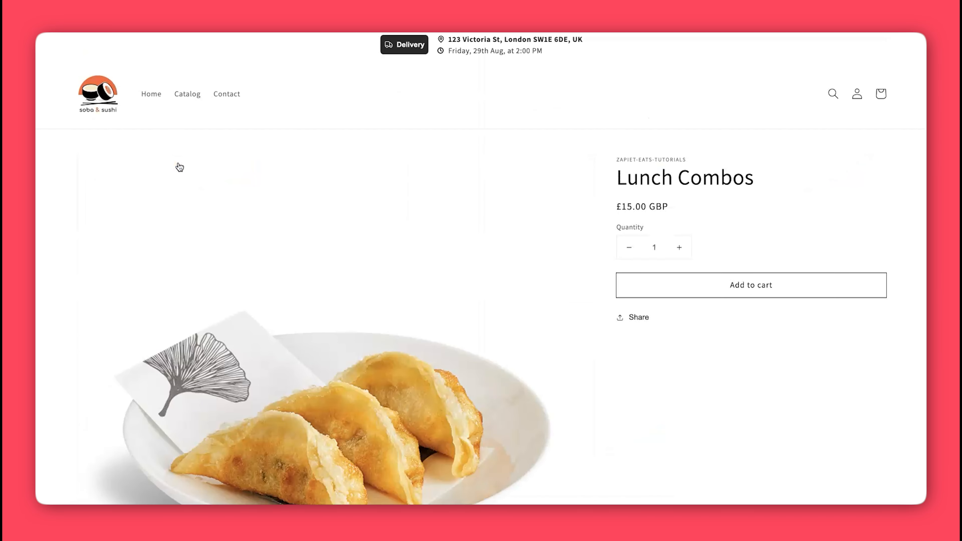
{"action": "left_click", "coordinate": [746, 287]}
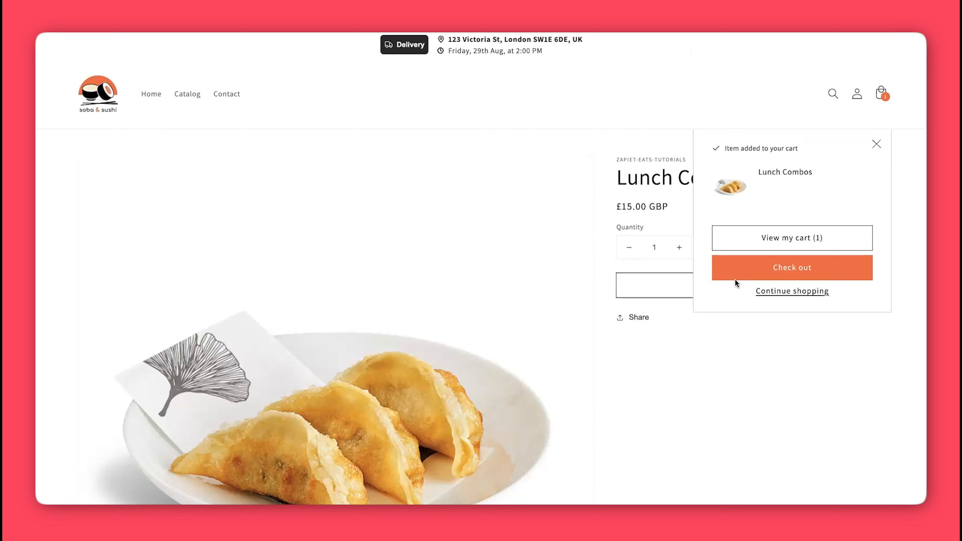
{"action": "left_click", "coordinate": [749, 238]}
{"action": "left_click", "coordinate": [777, 432]}
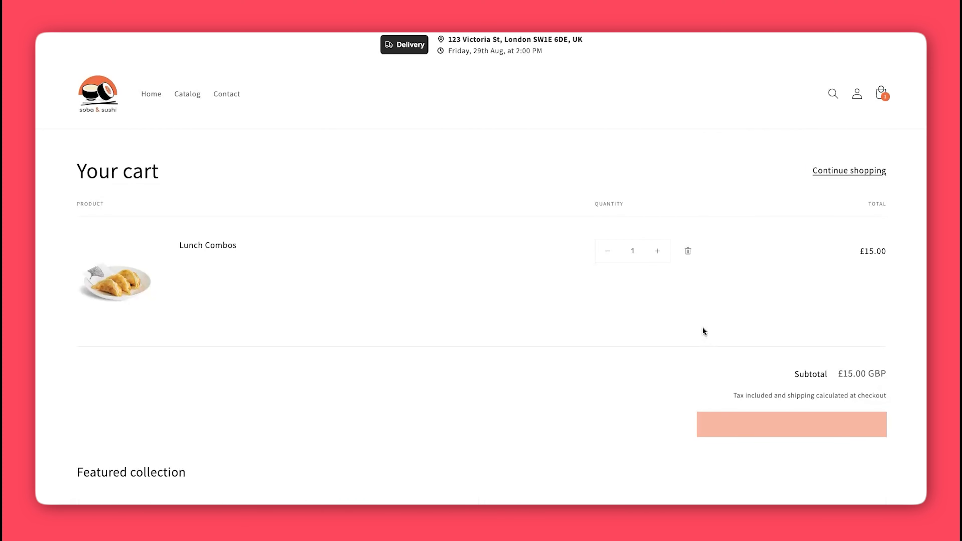
{"action": "scroll", "coordinate": [552, 378], "scroll_direction": "down", "scroll_amount": 2}
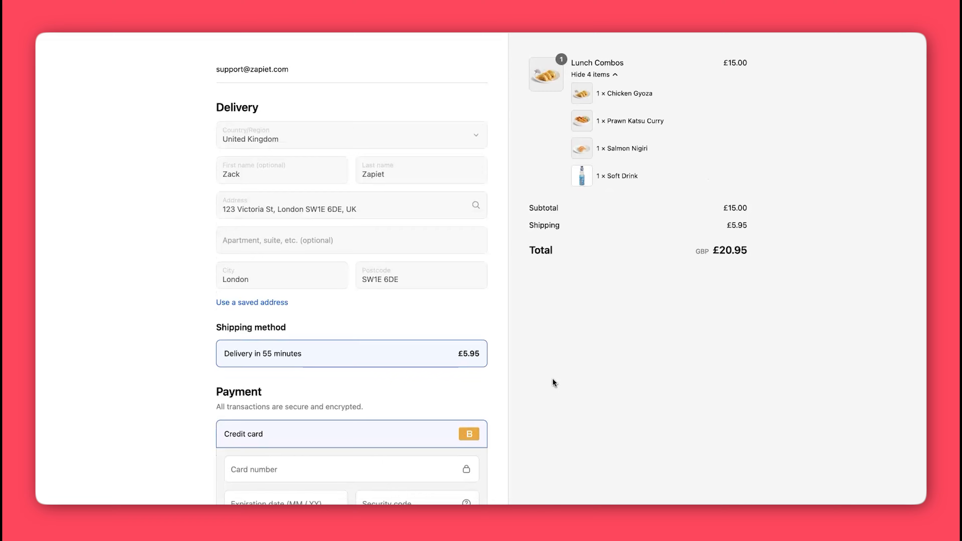
{"action": "scroll", "coordinate": [553, 383], "scroll_direction": "down", "scroll_amount": 3}
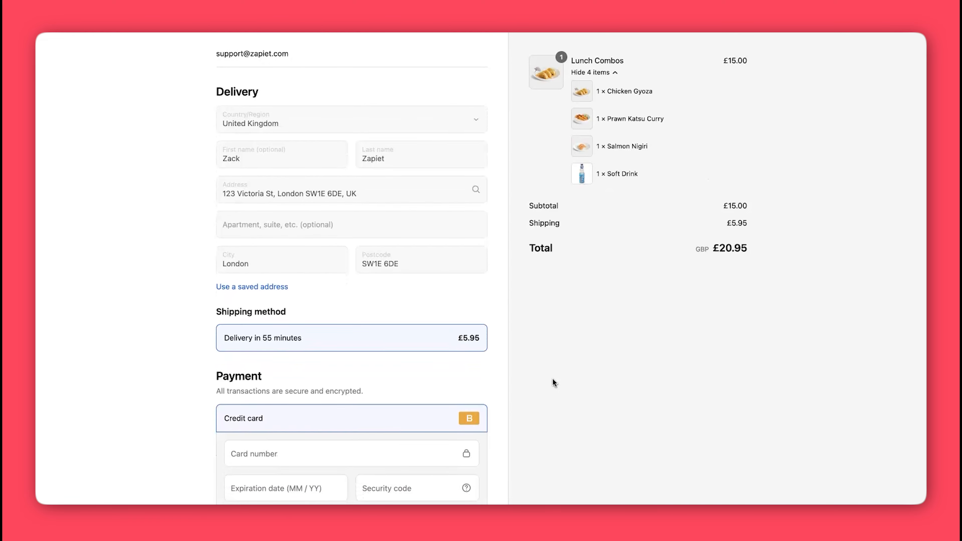
{"action": "scroll", "coordinate": [553, 383], "scroll_direction": "down", "scroll_amount": 2}
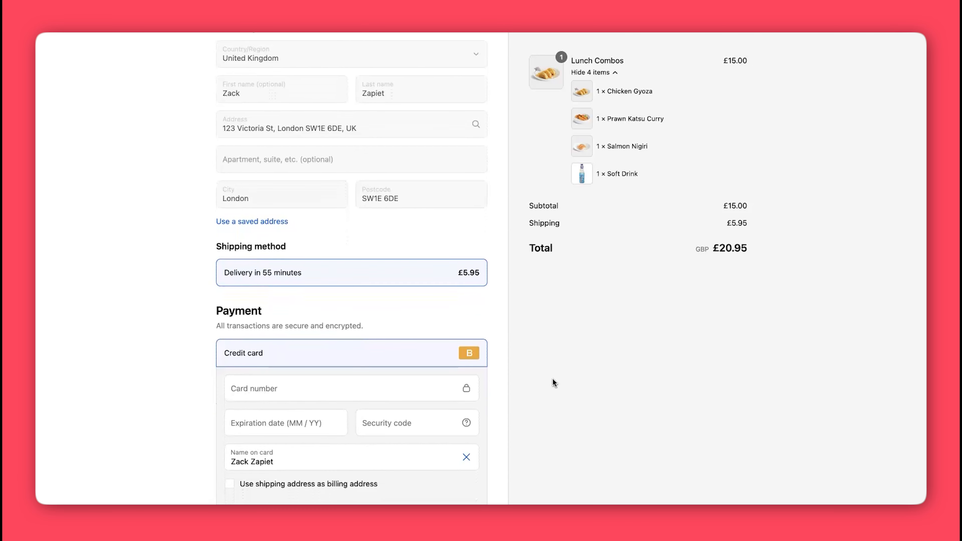